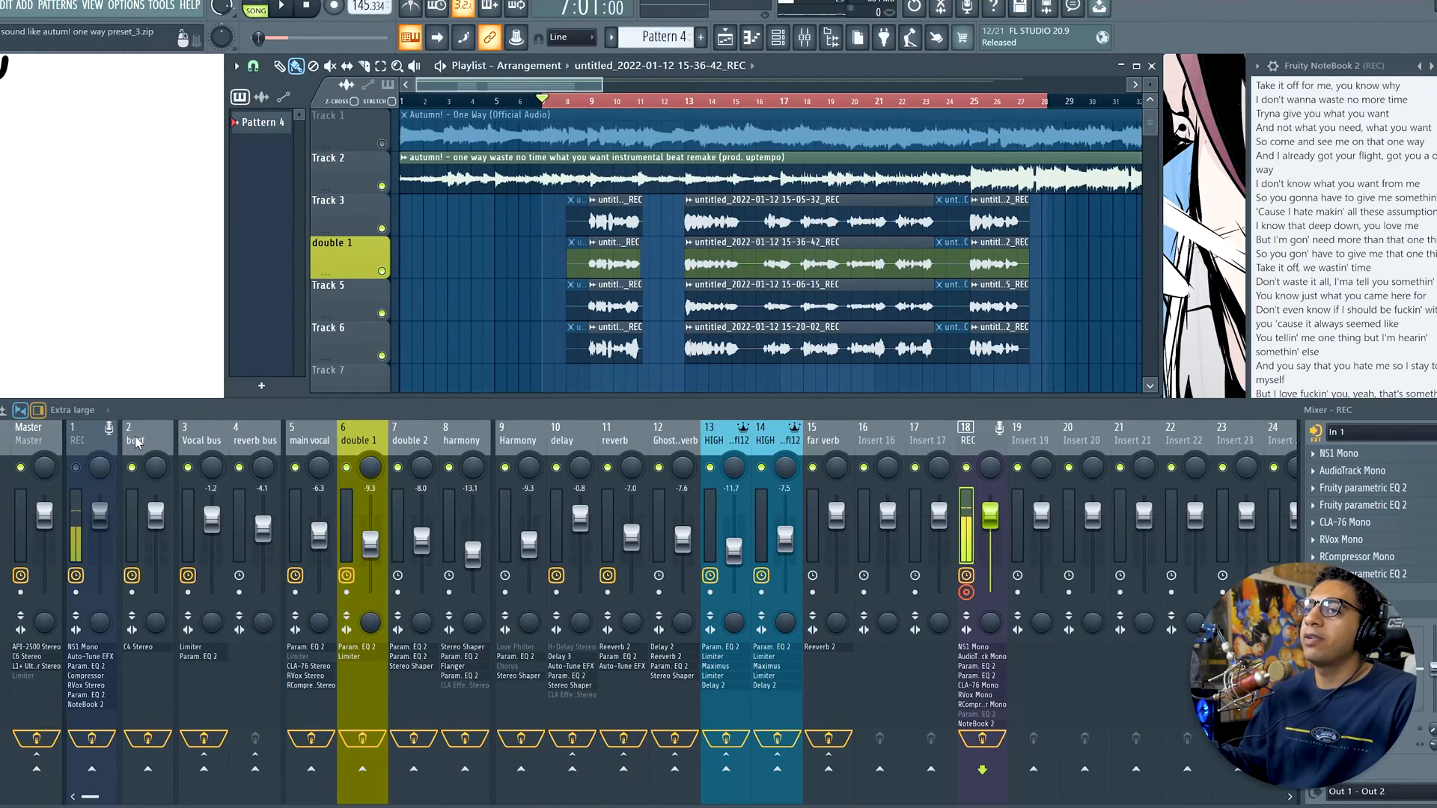
Examine the effects chain on mixer track 1 (REC), including NS1 Mono and both Fruity parametric EQ 2 curves
click(83, 441)
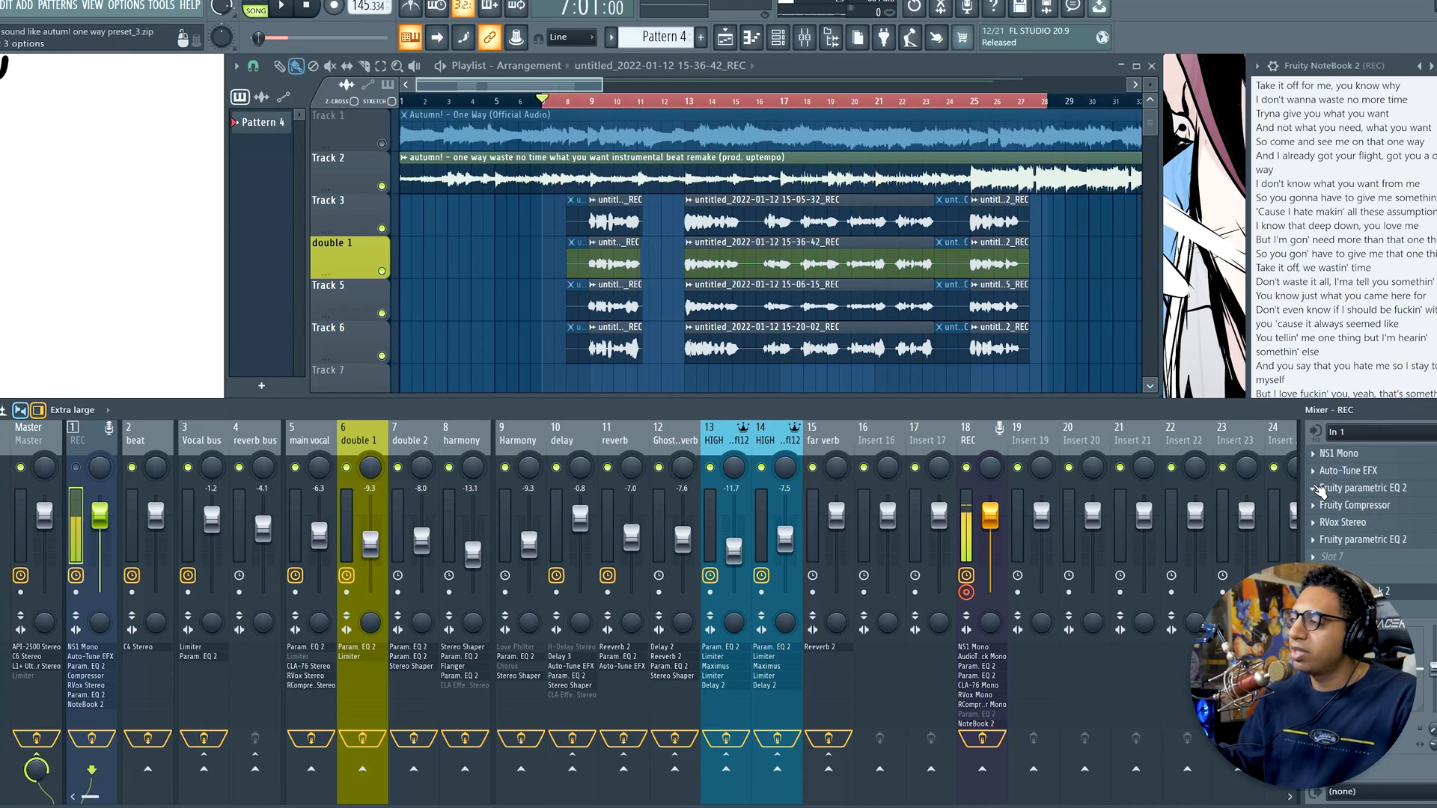
click(1339, 453)
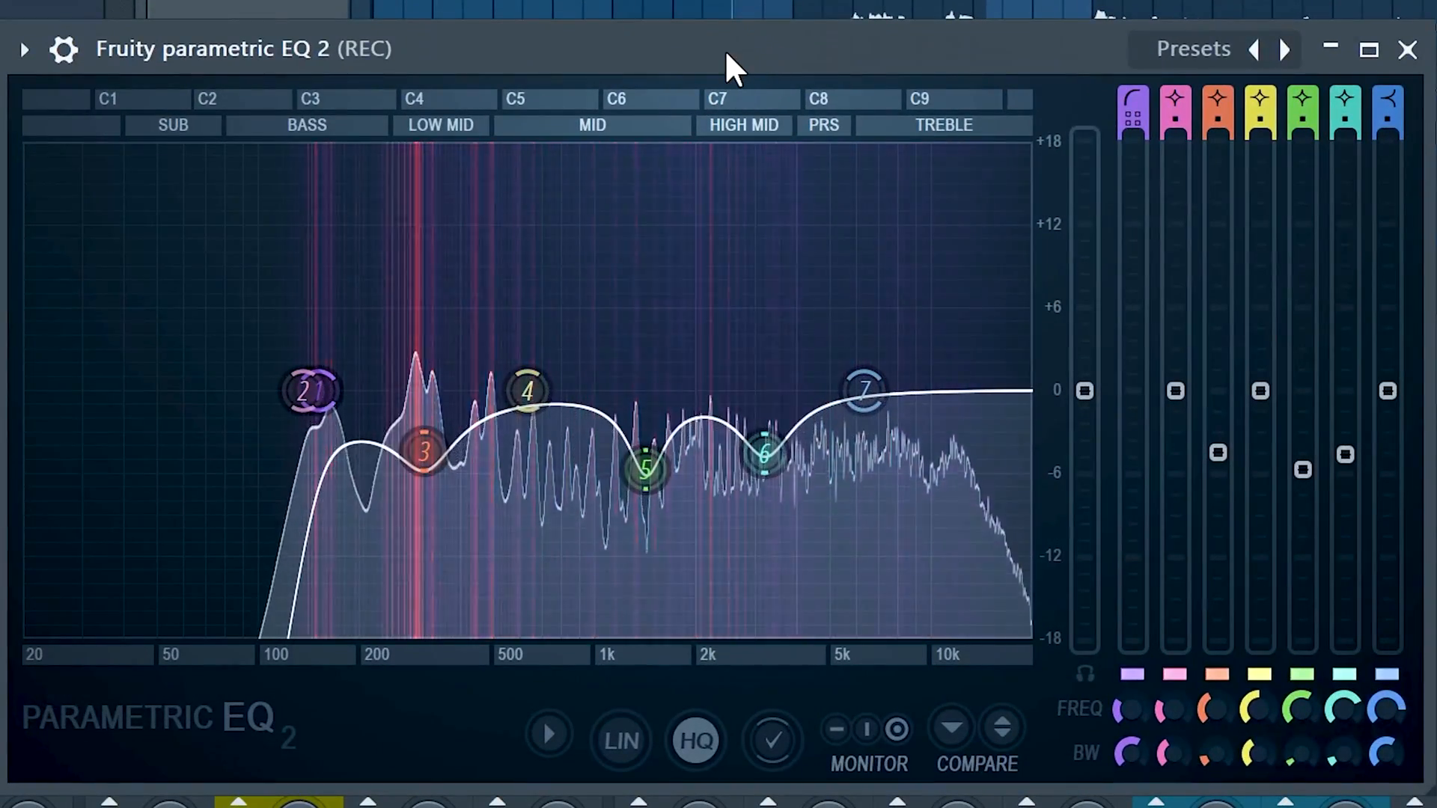
mouse_move(301, 340)
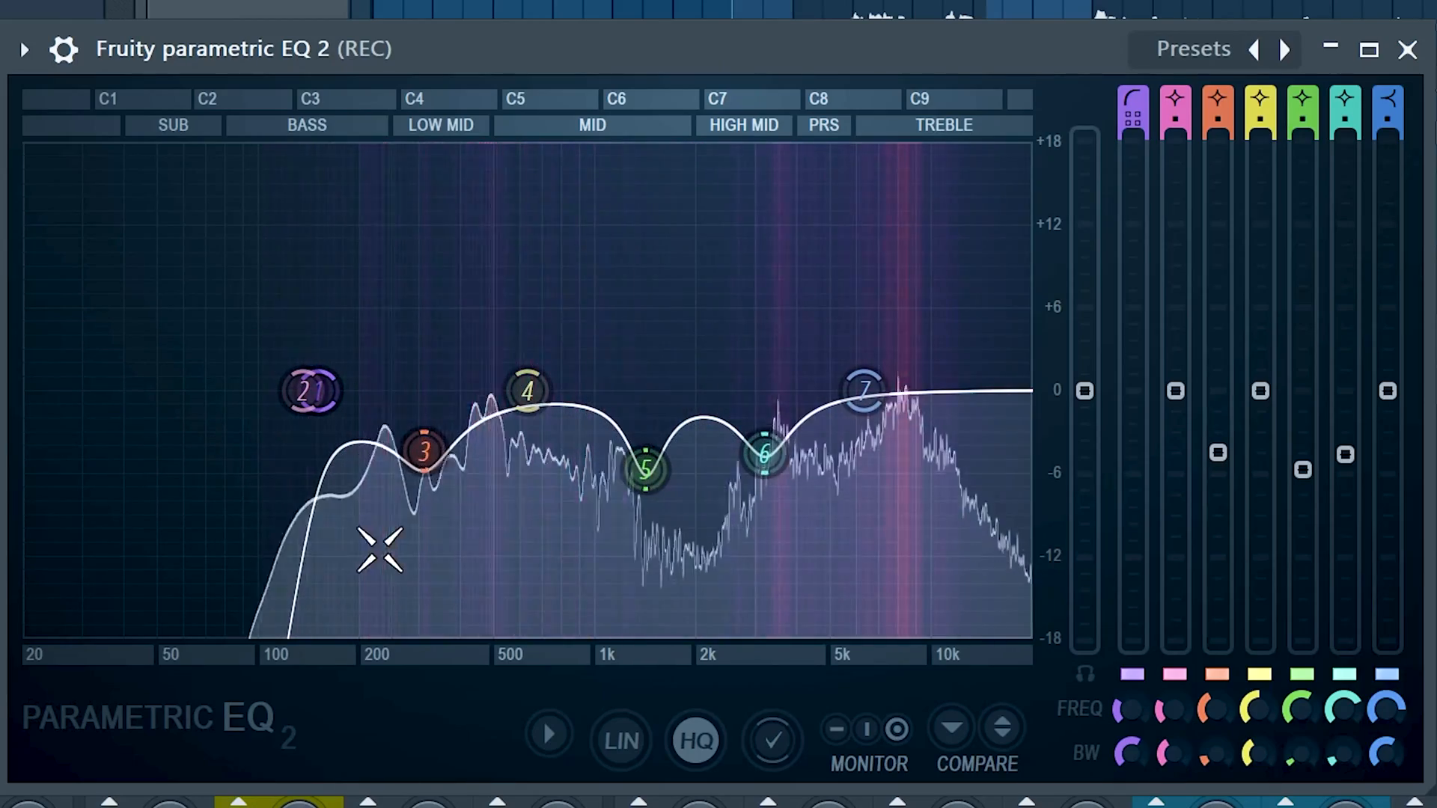
mouse_move(346, 437)
mouse_move(459, 474)
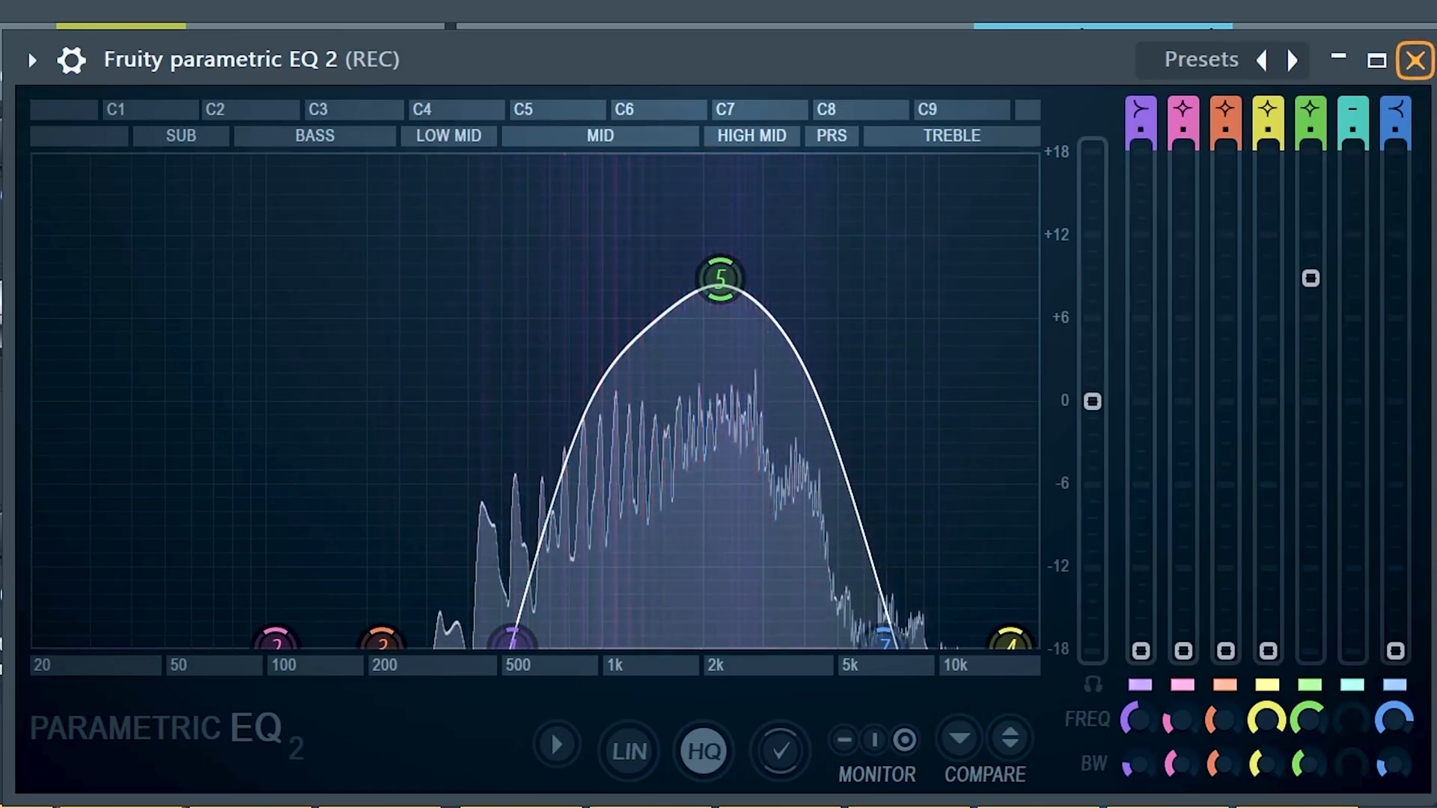
click(1414, 60)
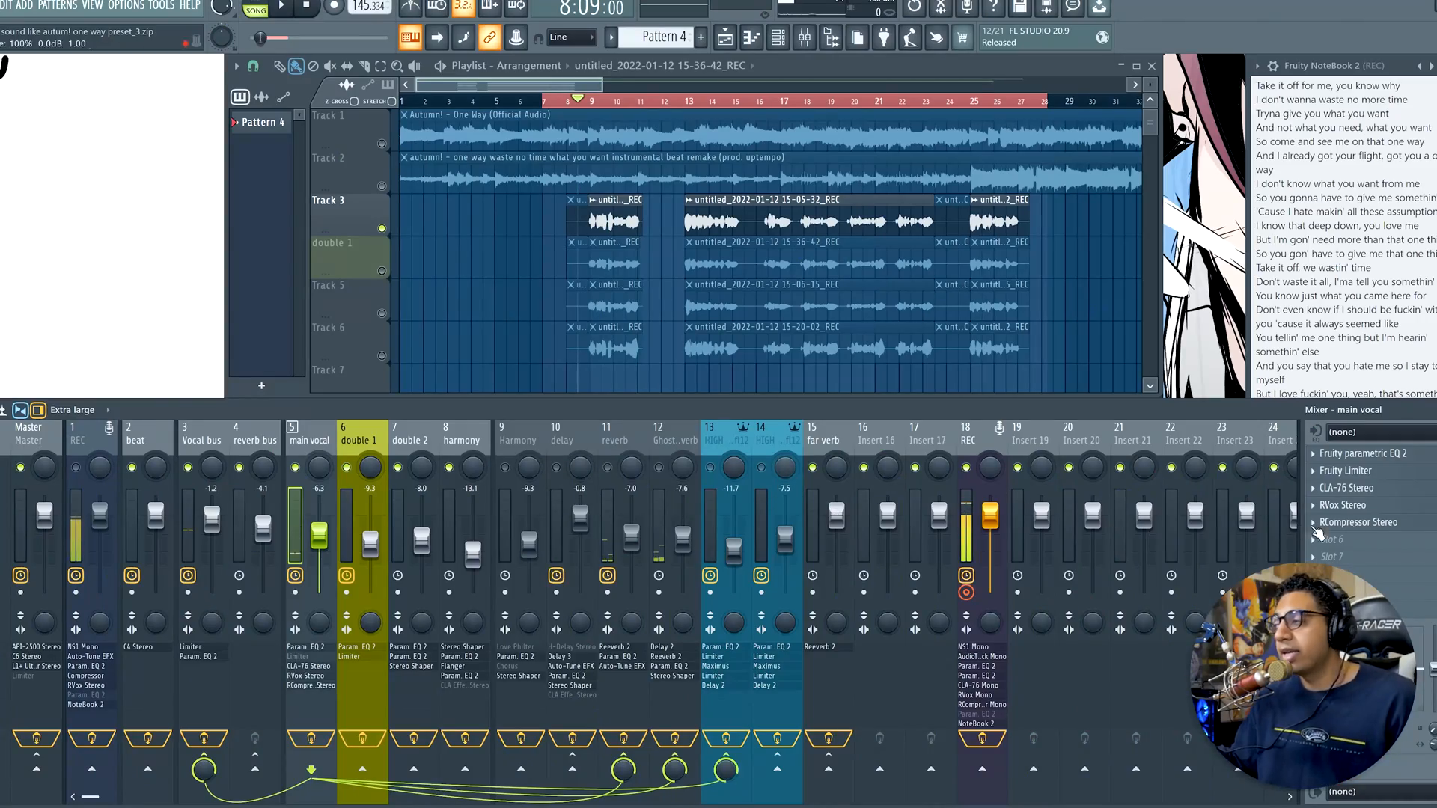
Examine the Fruity parametric EQ 2, Fruity Limiter and CLA-76 Stereo settings on the main vocal mixer track
click(1354, 454)
drag(374, 224, 594, 272)
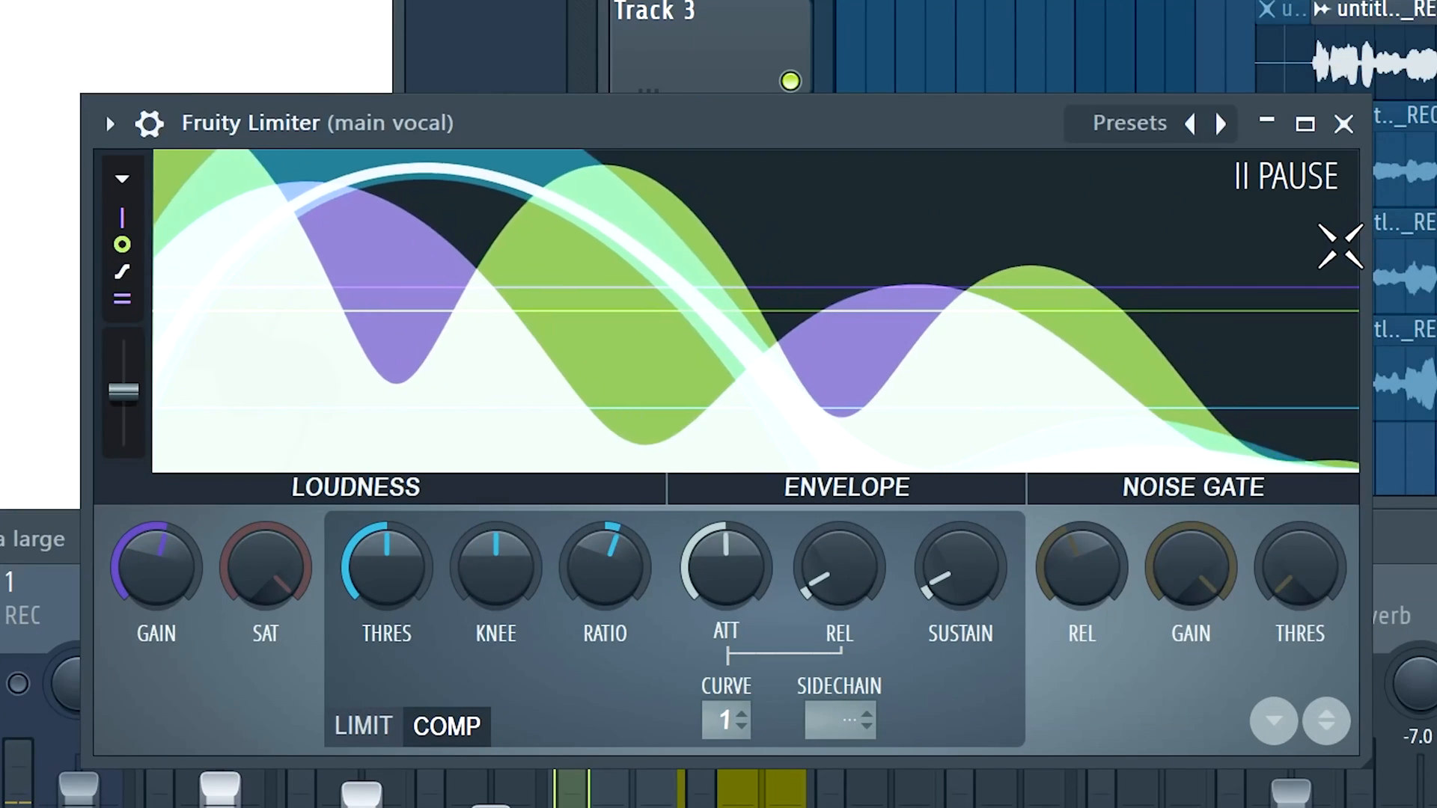
click(1343, 123)
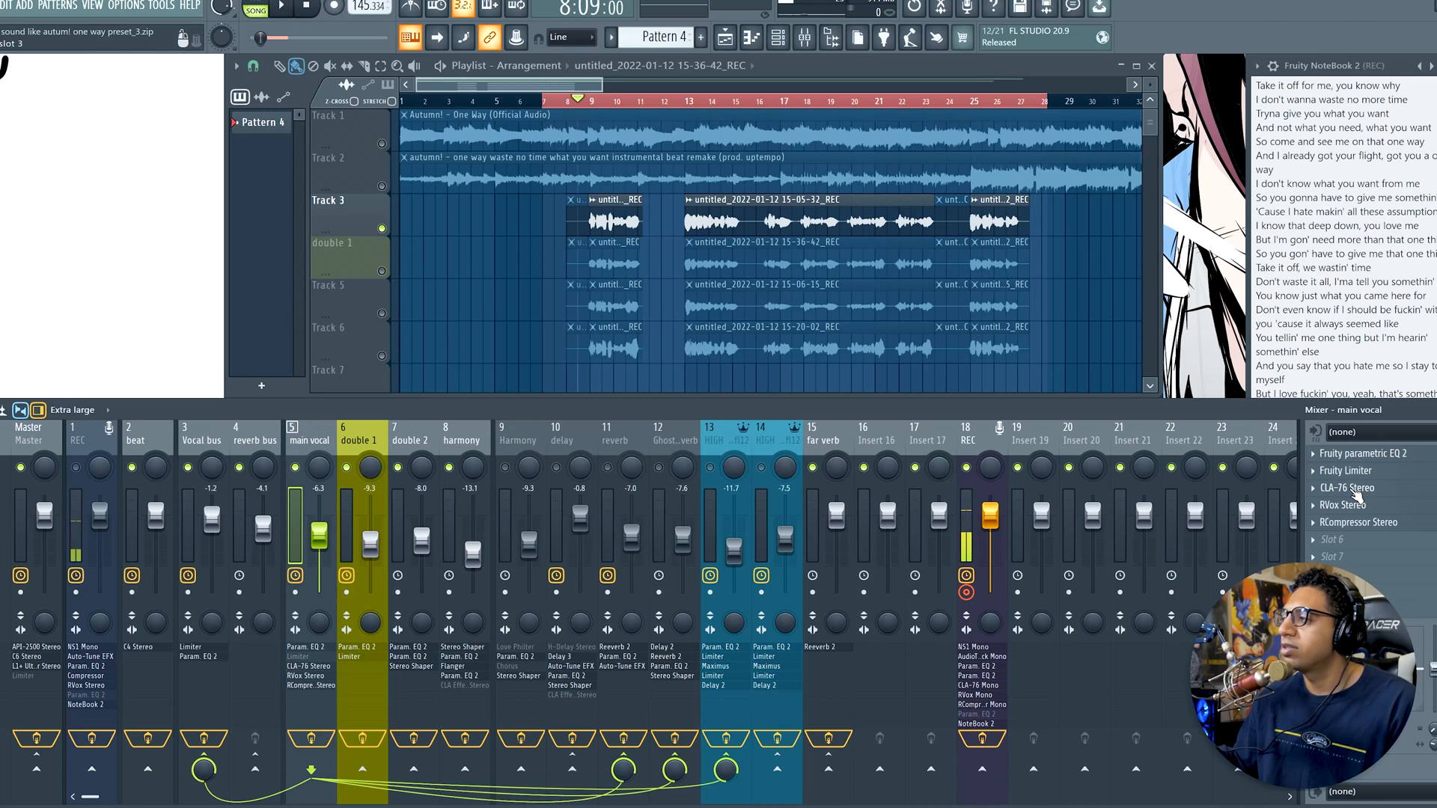
click(1347, 488)
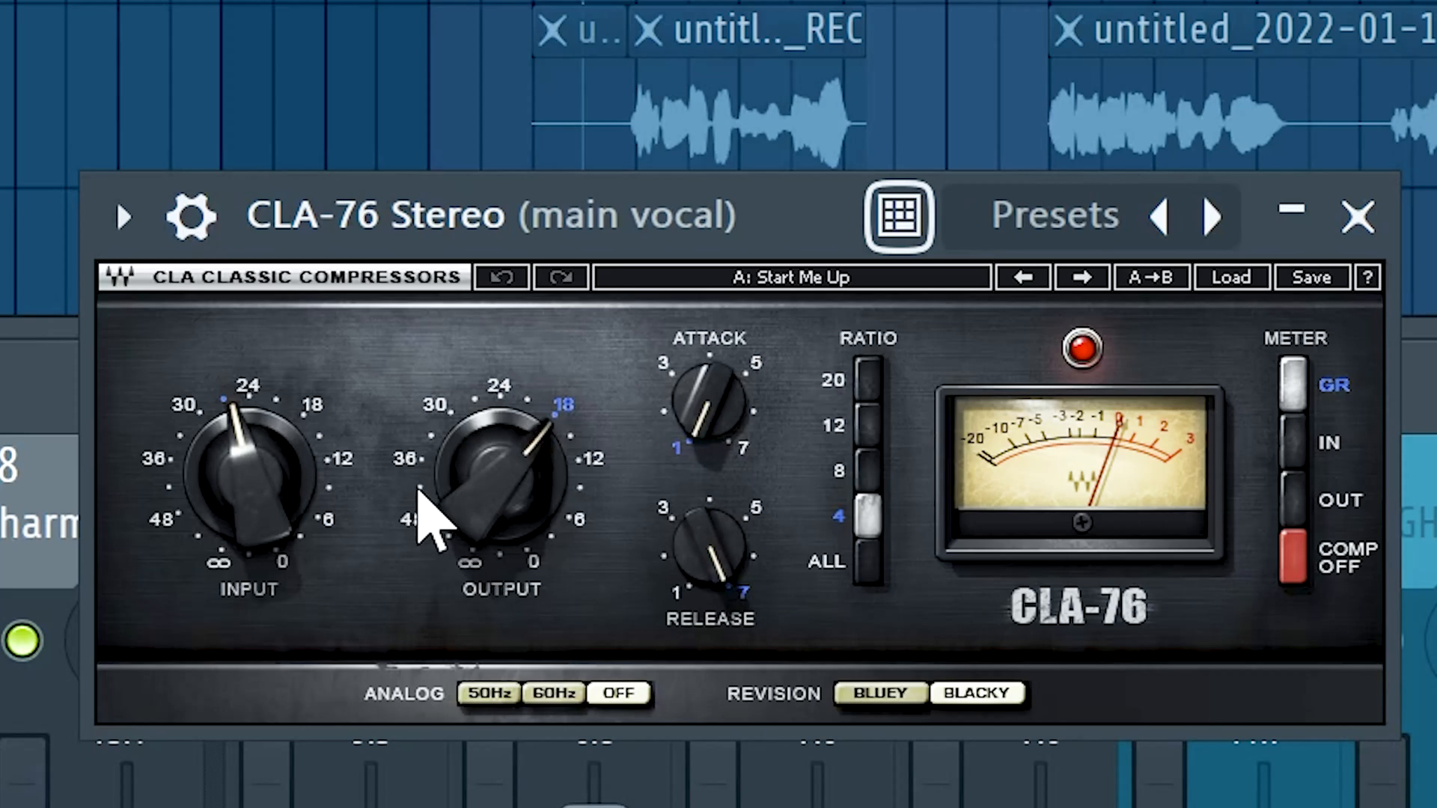
mouse_move(277, 486)
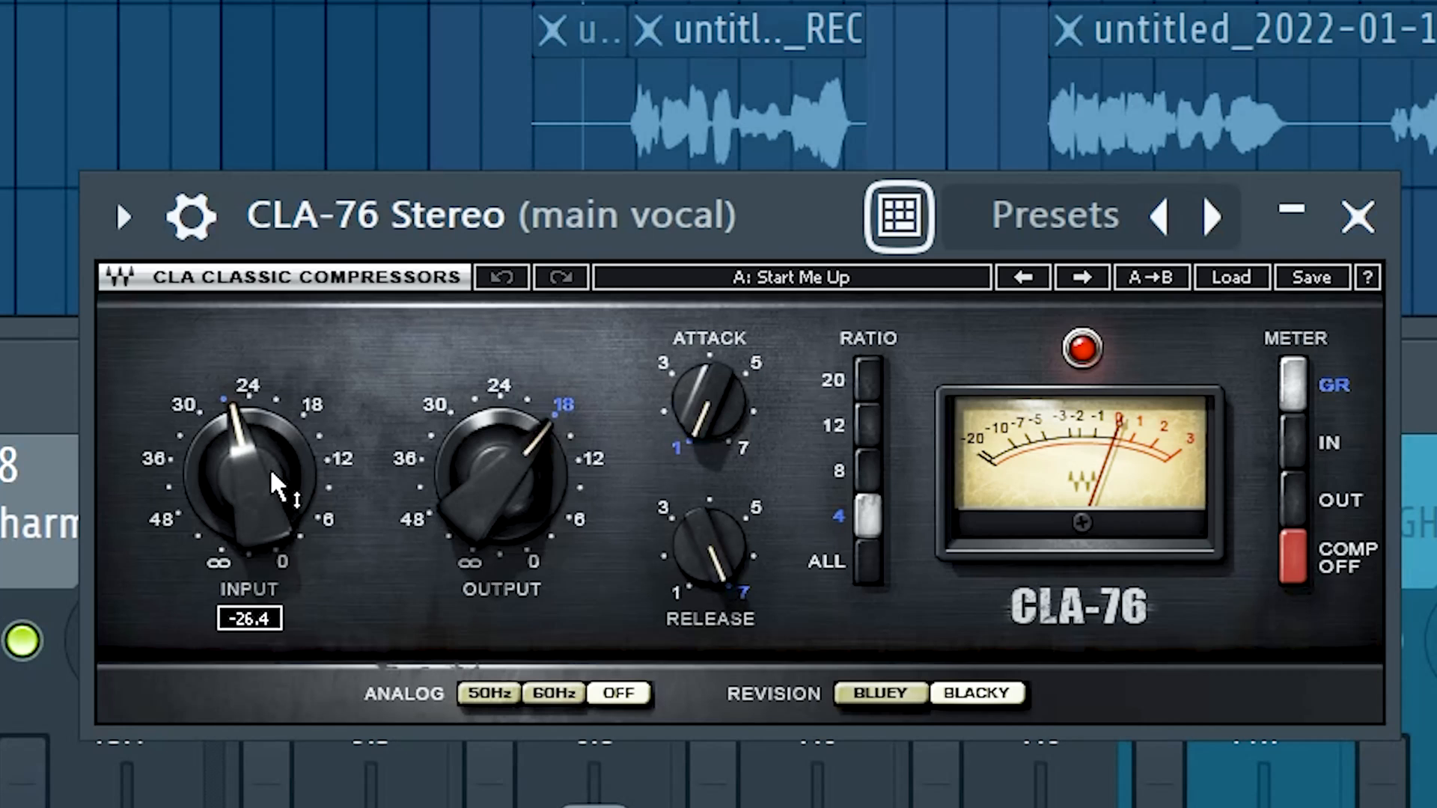
click(1357, 217)
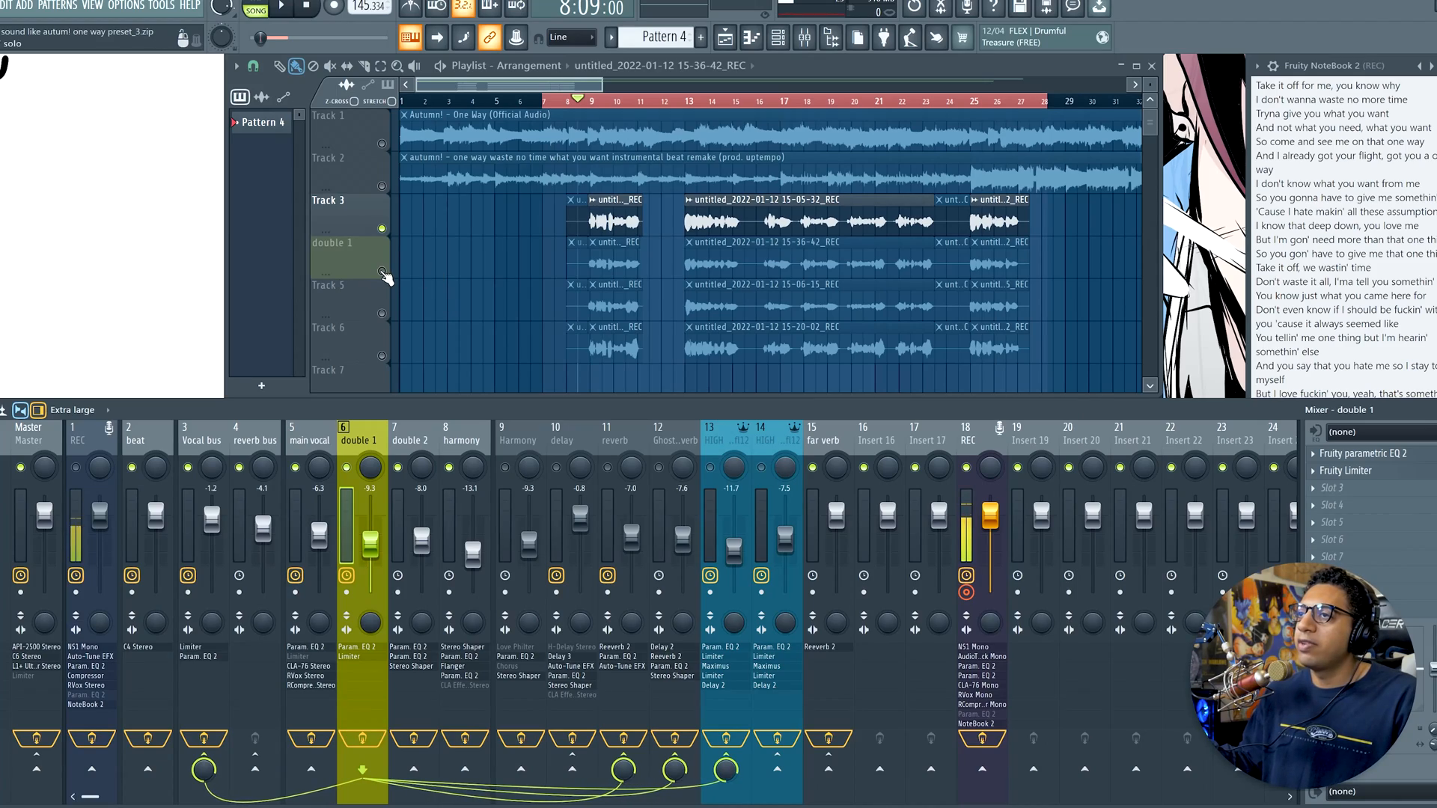
Audition Track 3, double 1 and Track 5 in different mute combinations, finishing with only double 1 audible
click(382, 272)
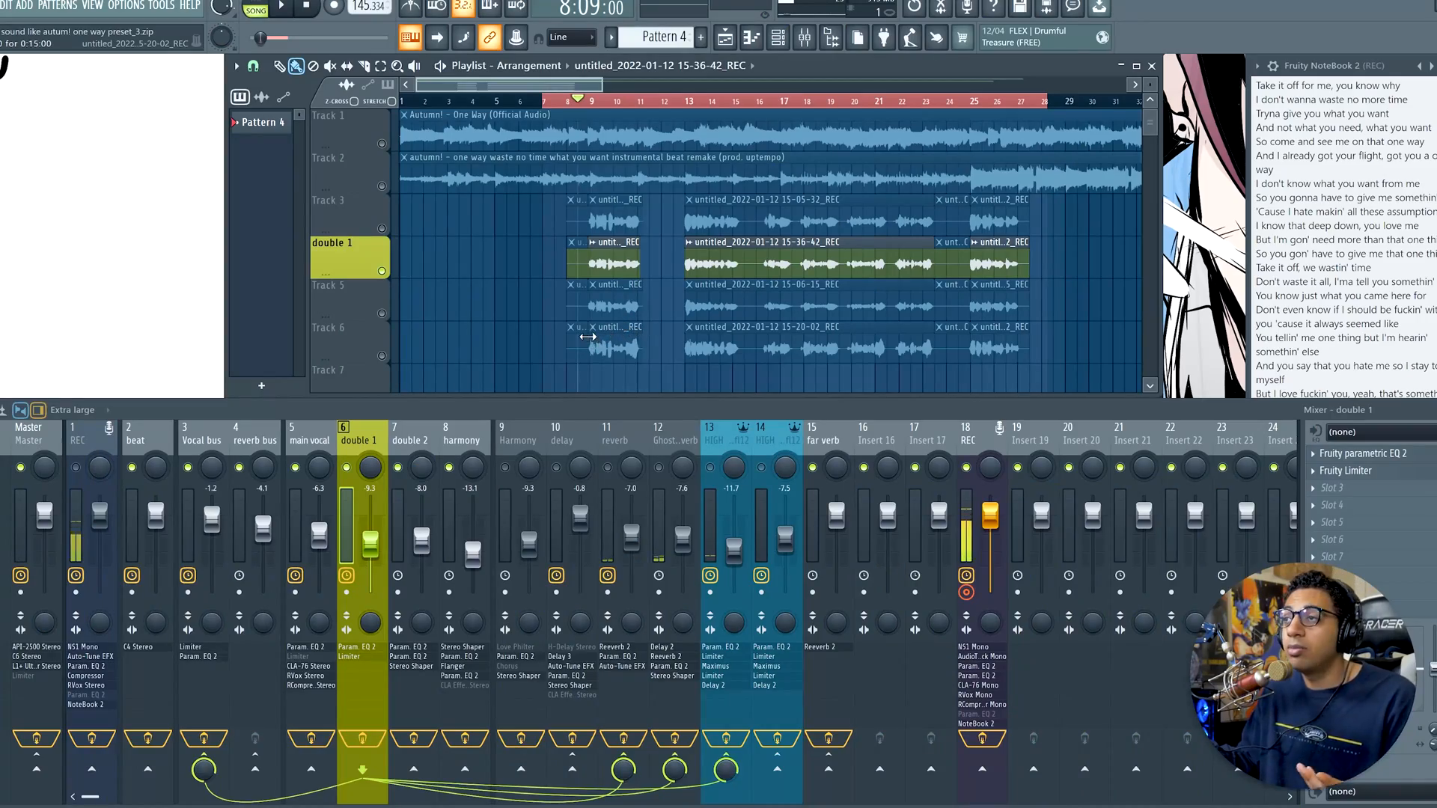
click(383, 231)
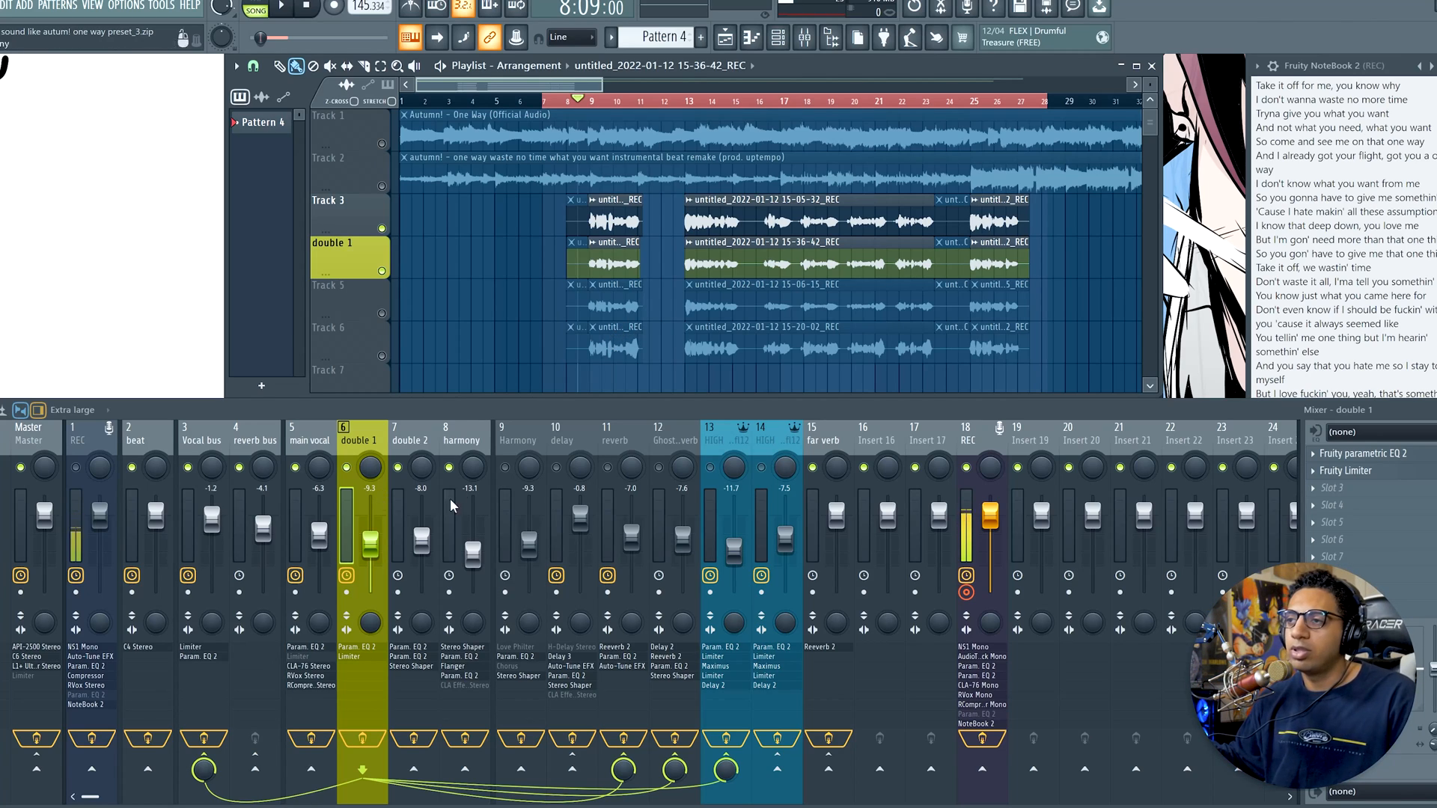
click(382, 313)
click(382, 271)
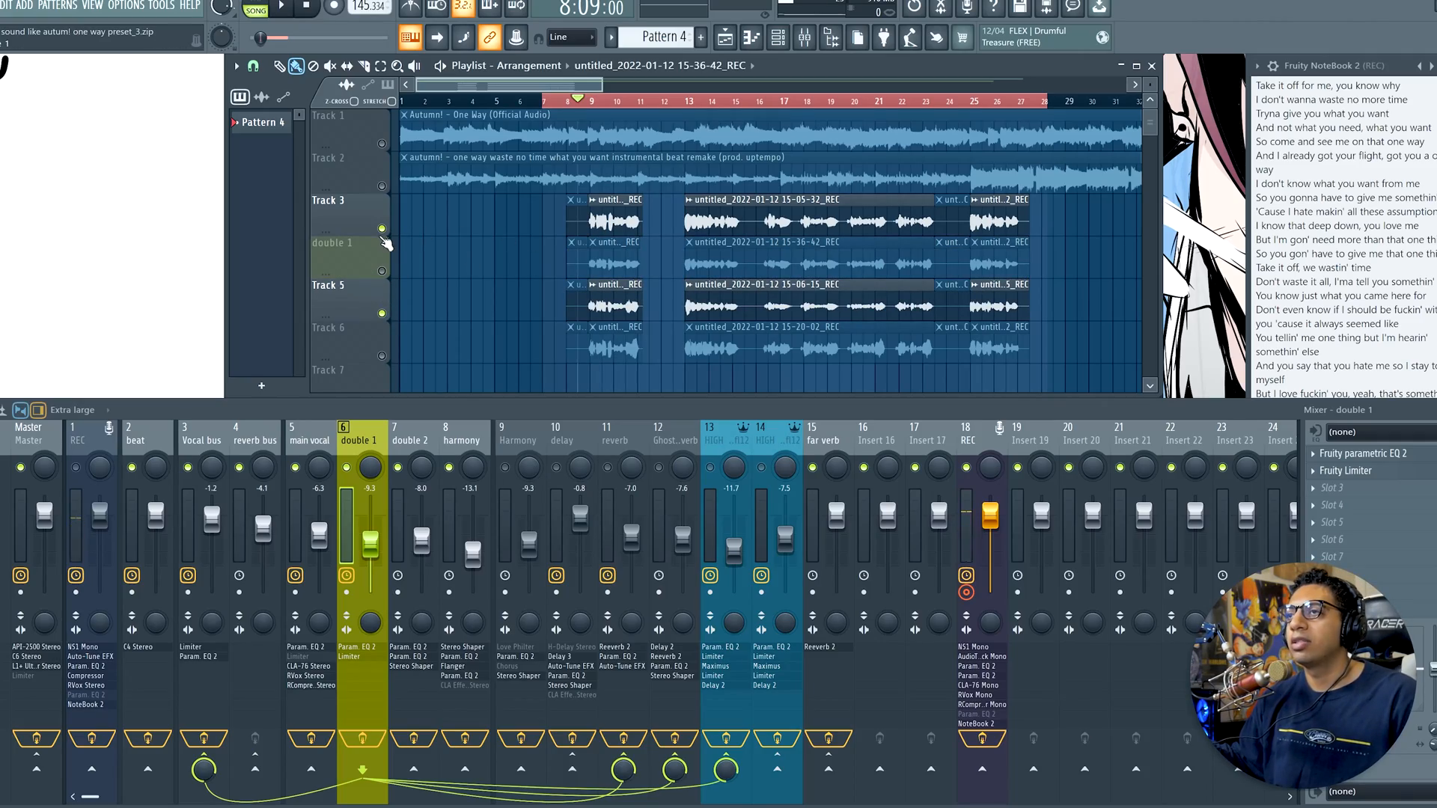
click(381, 228)
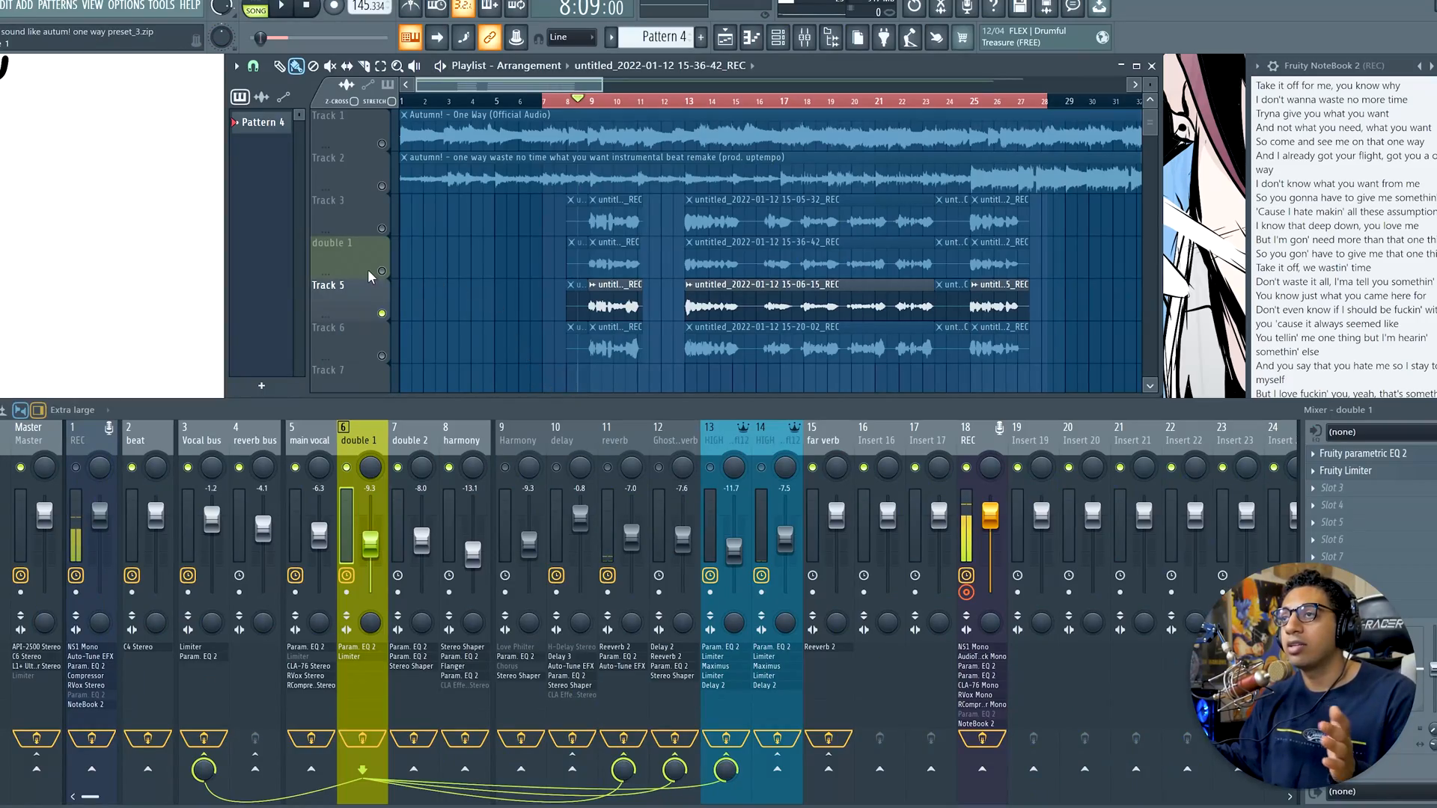
click(382, 271)
click(382, 229)
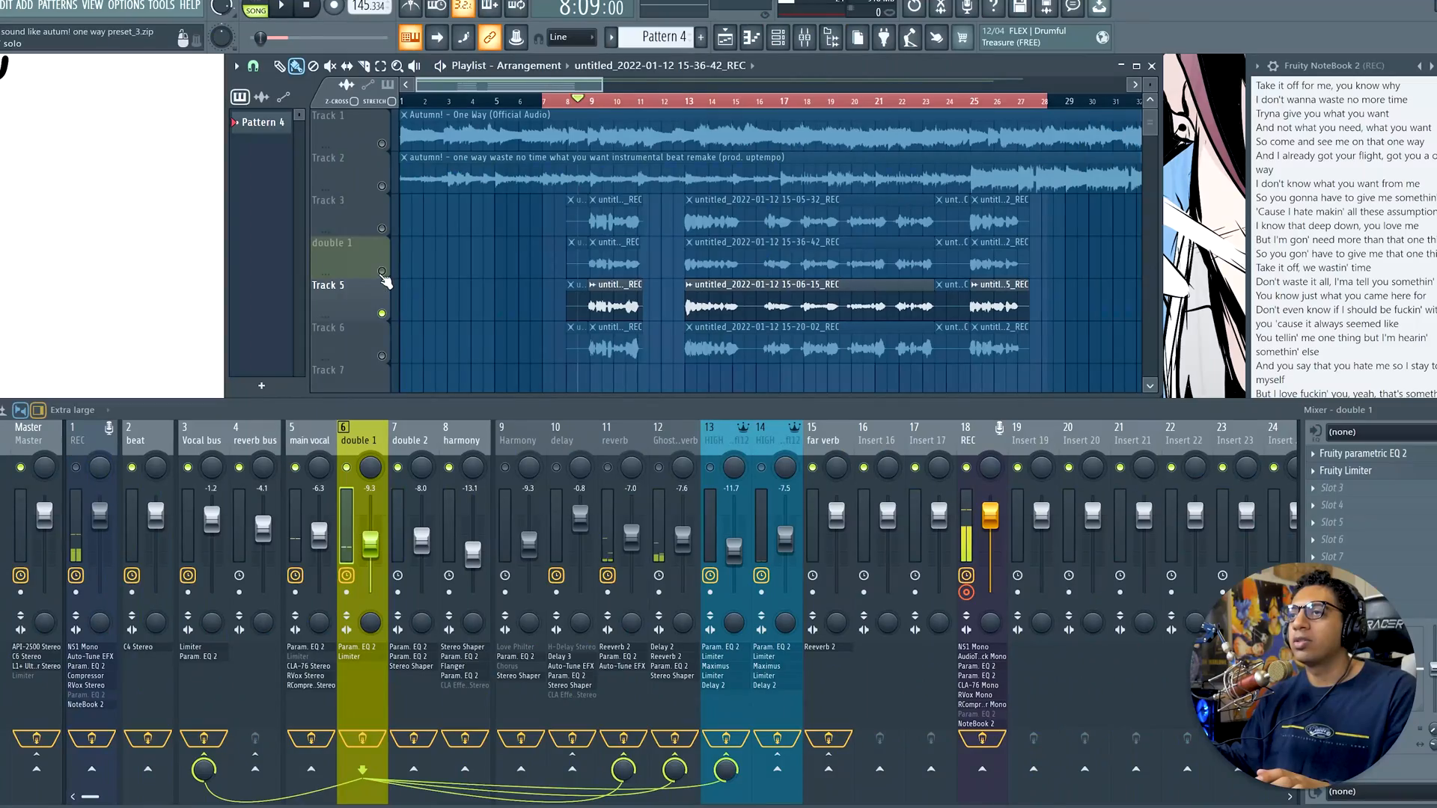
click(381, 270)
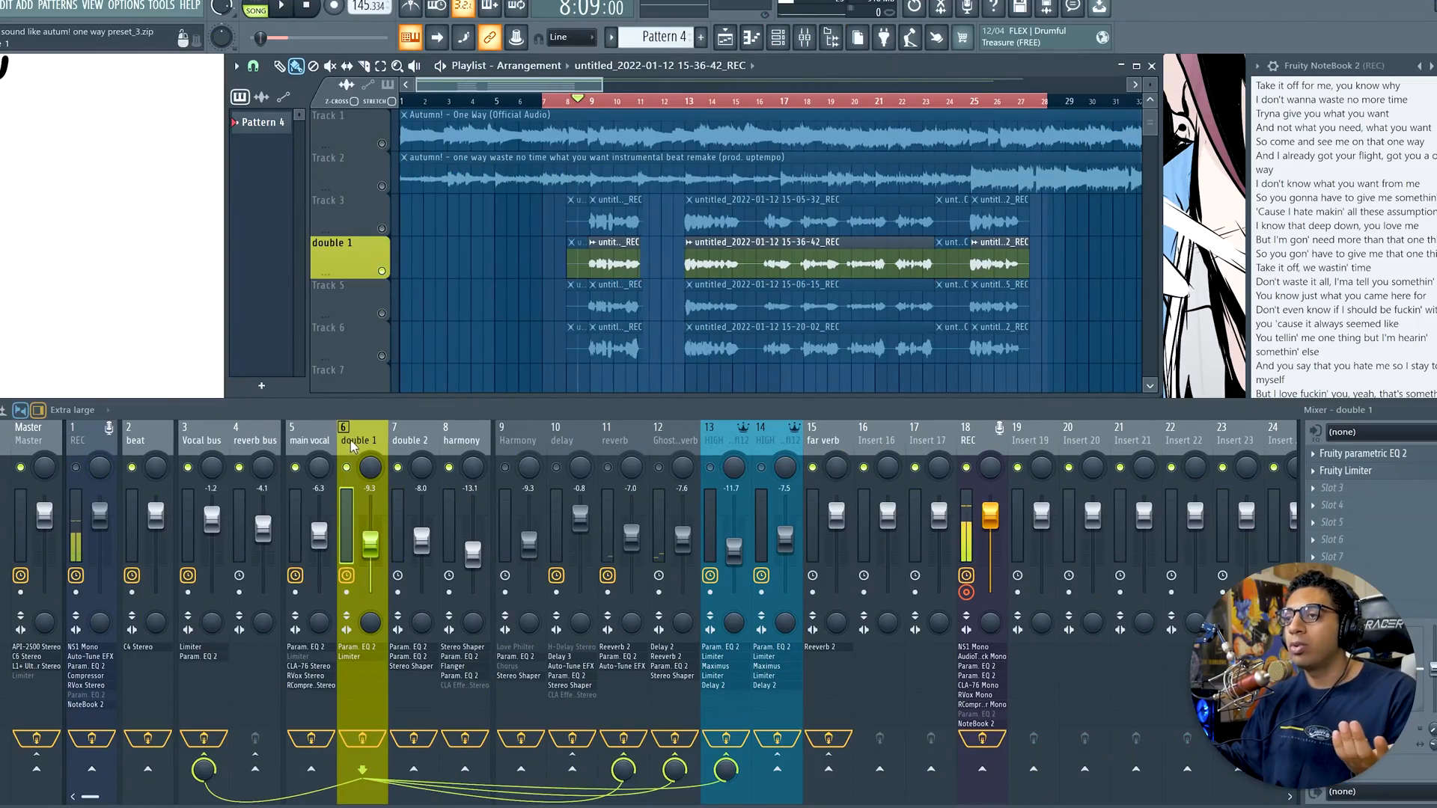
Examine the Fruity parametric EQ 2 and Fruity Limiter on the double 1 mixer track and compare its effects chain with main vocal
click(1358, 453)
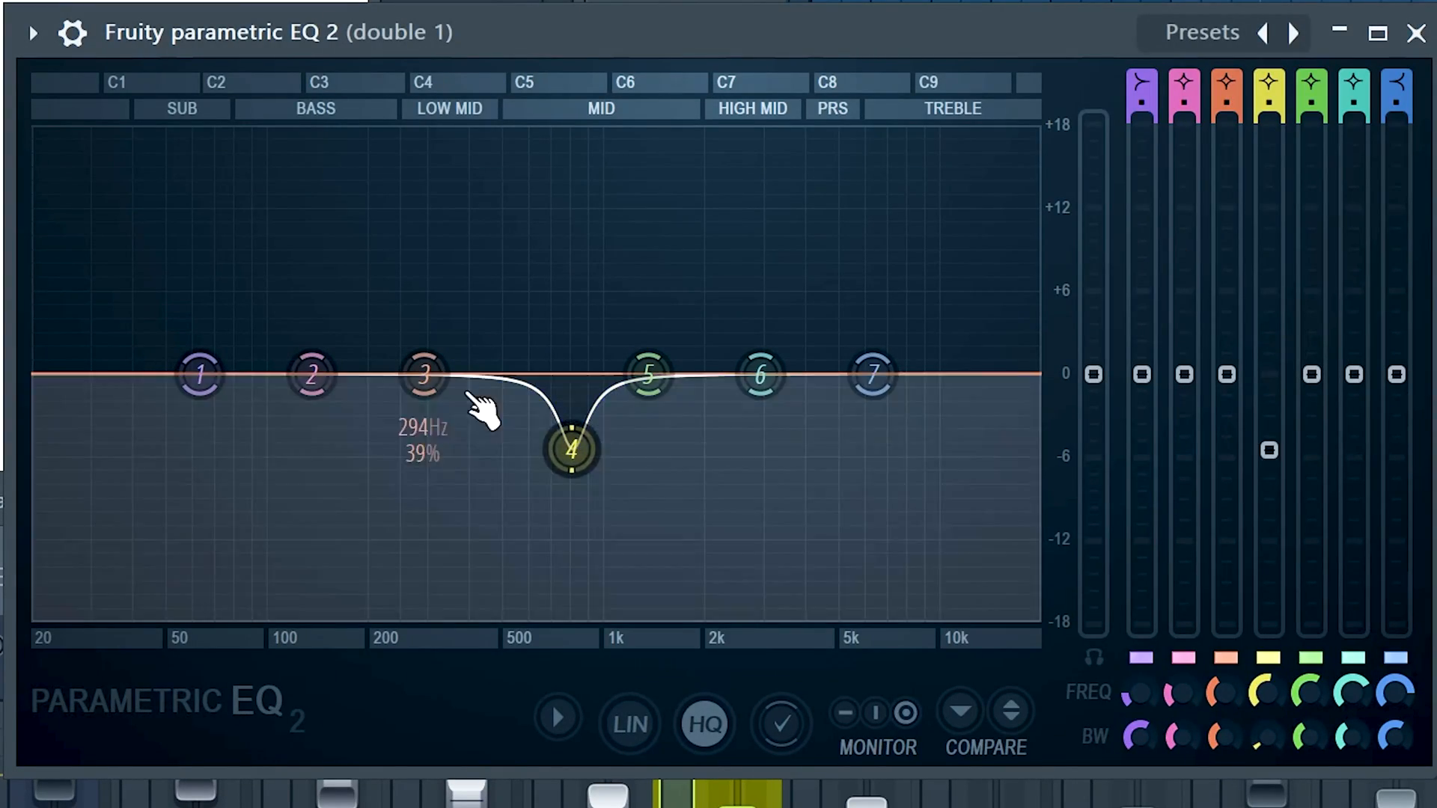
click(1415, 33)
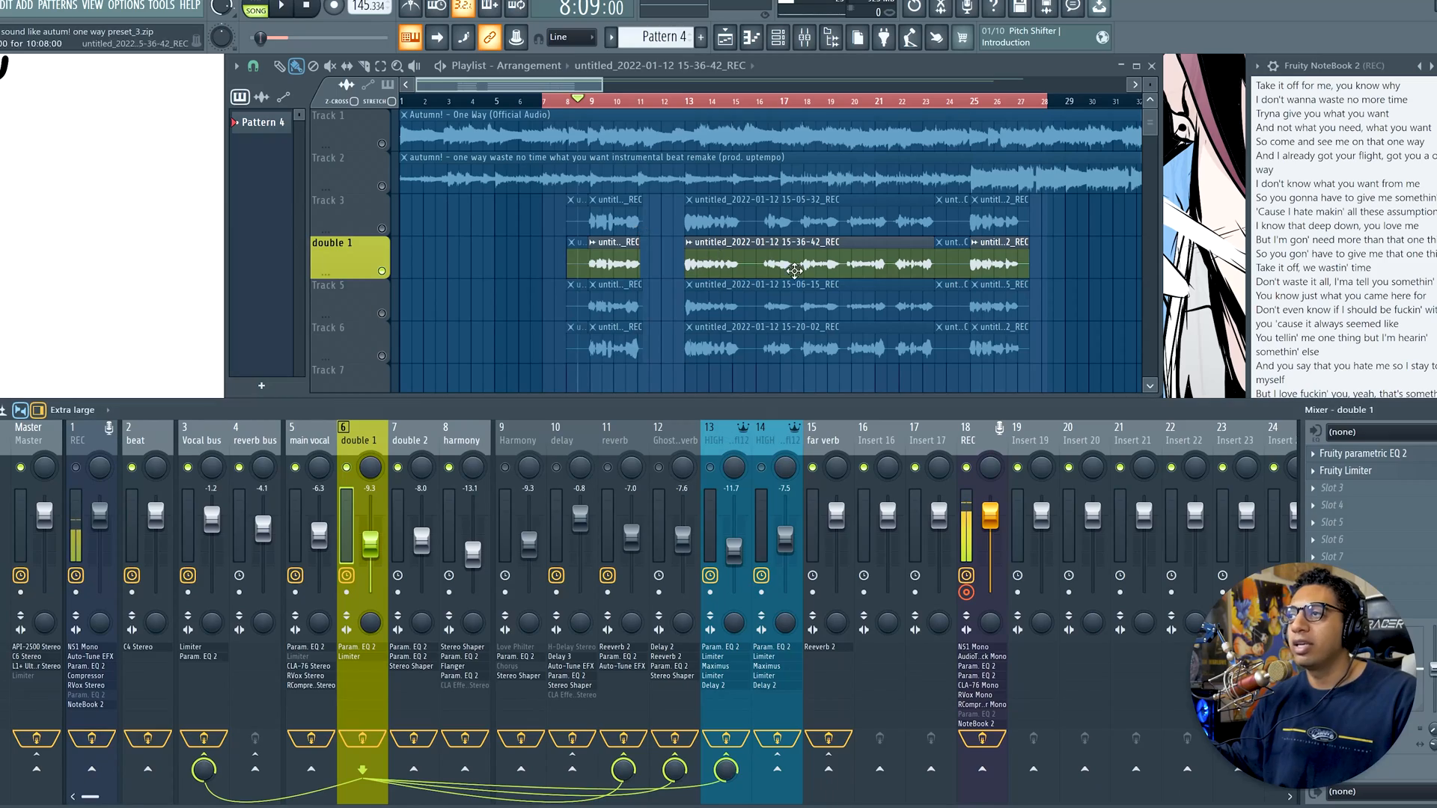
click(1356, 473)
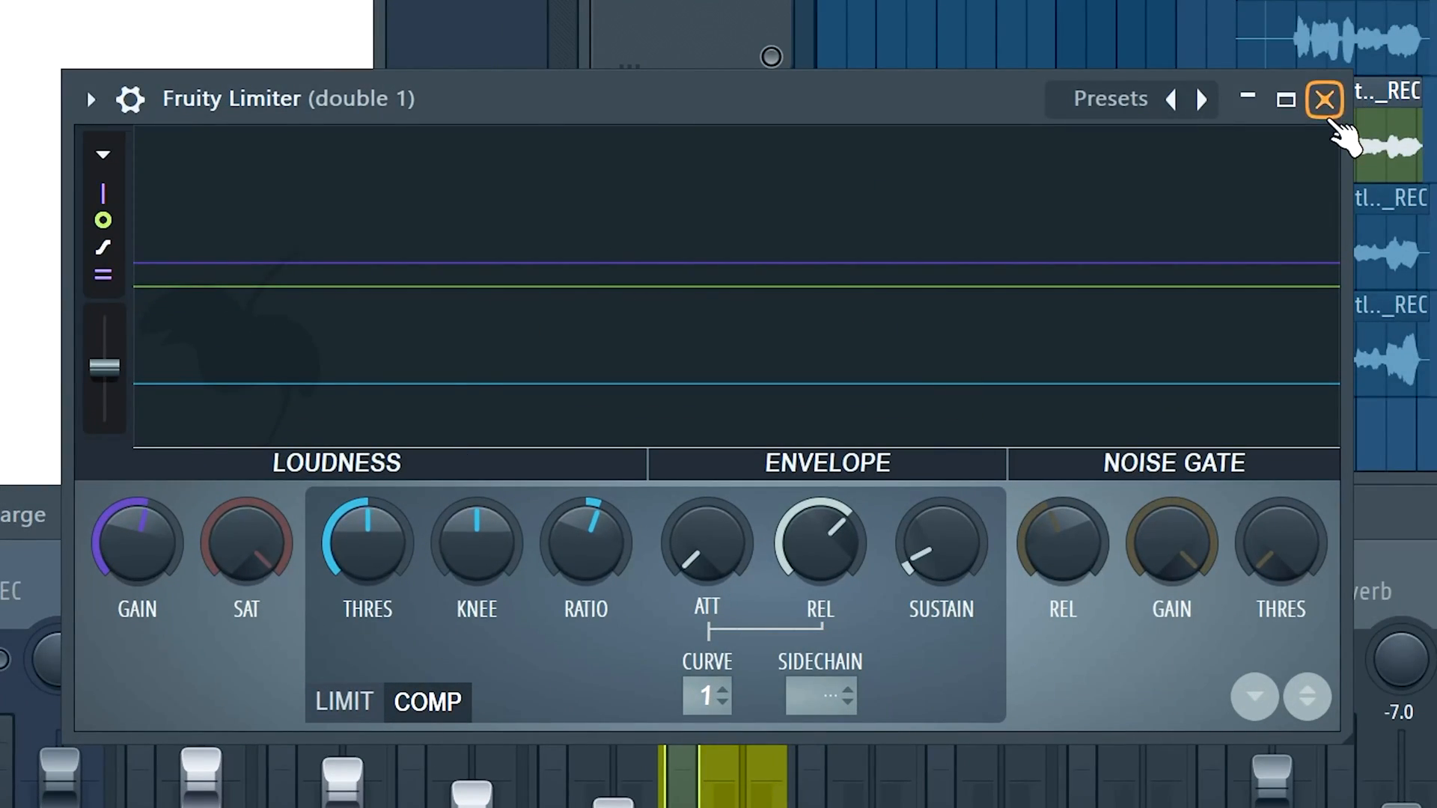
click(1324, 99)
click(309, 442)
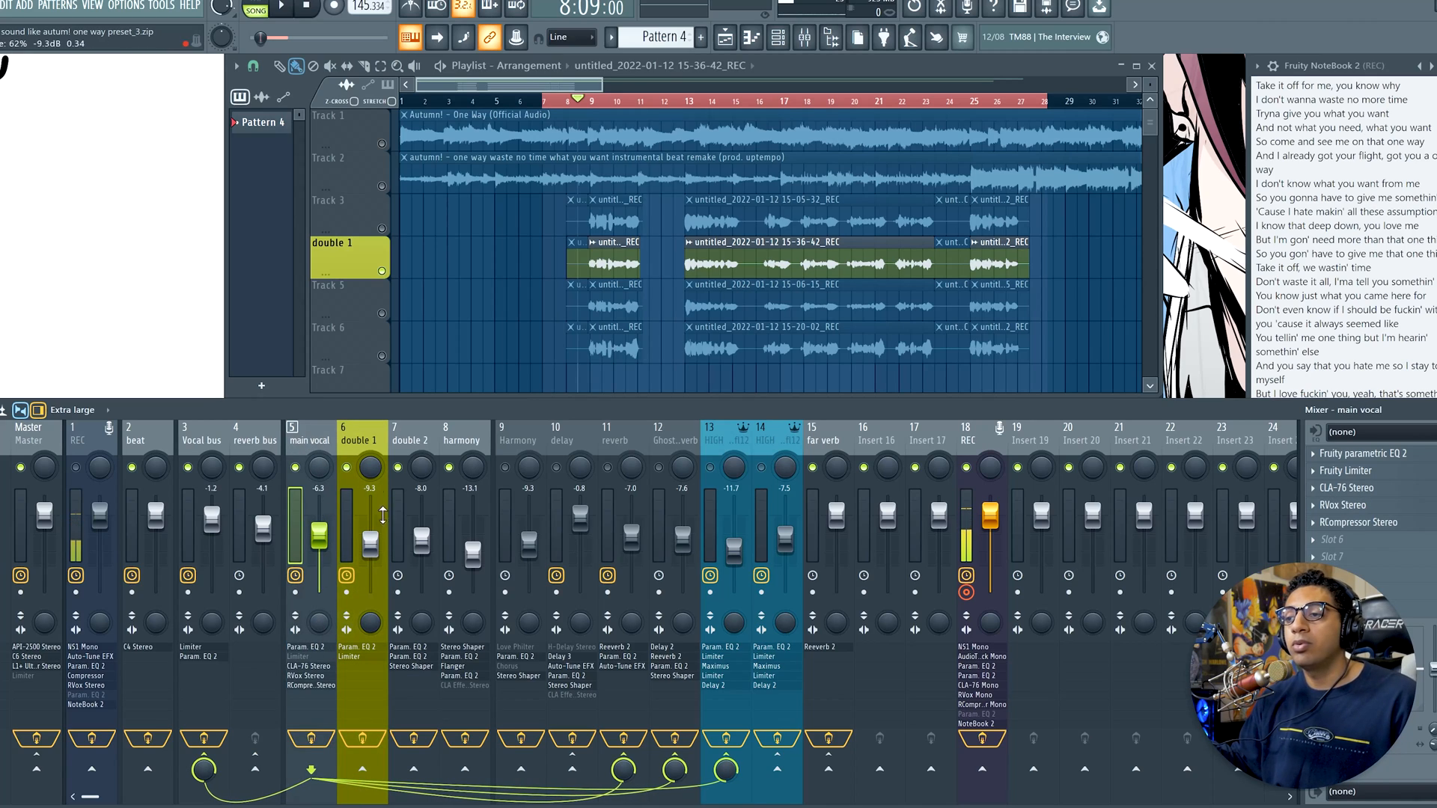
click(362, 443)
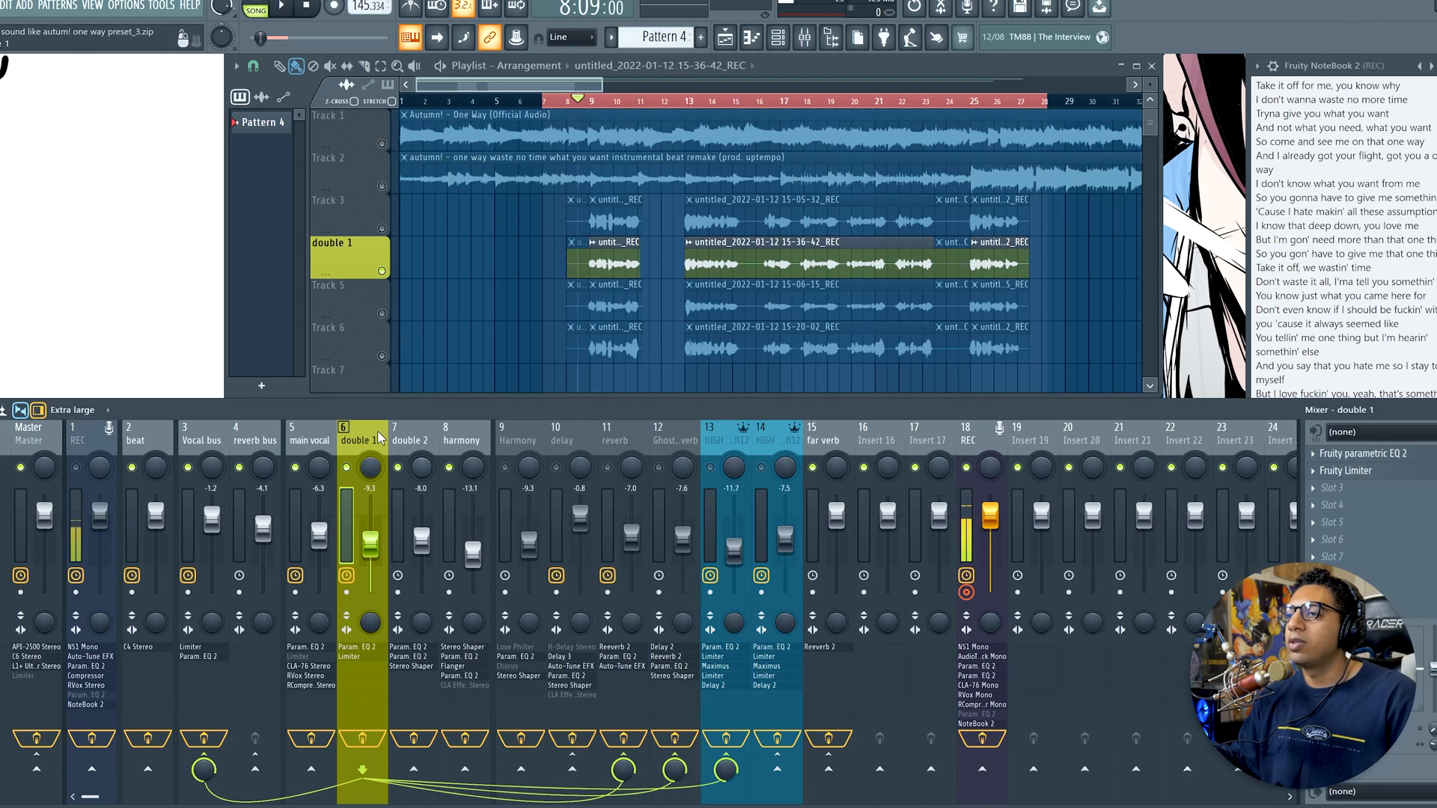
Examine the effects on the double 2 mixer track, including its Fruity parametric EQ 2 and Fruity Stereo Shaper
click(410, 441)
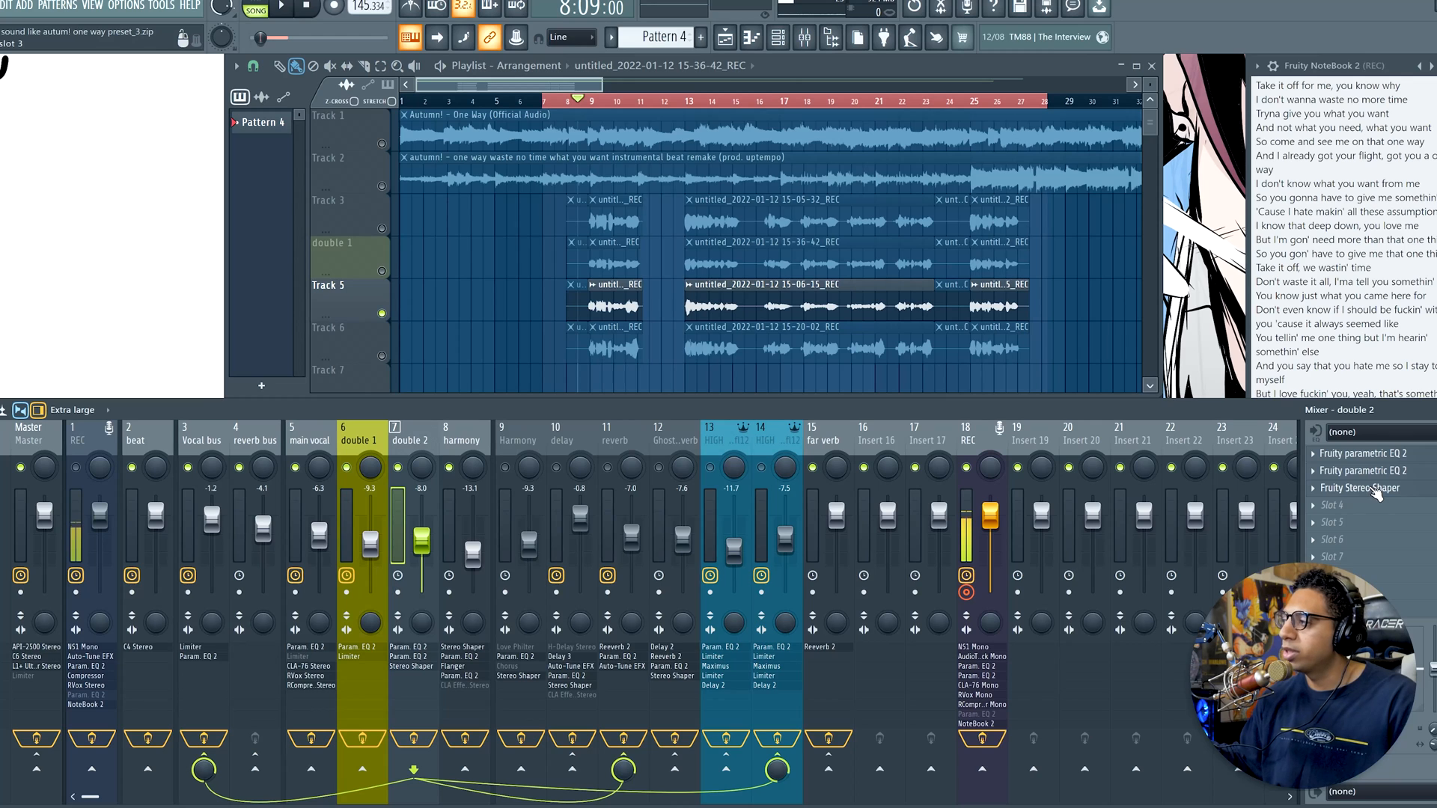
click(1376, 455)
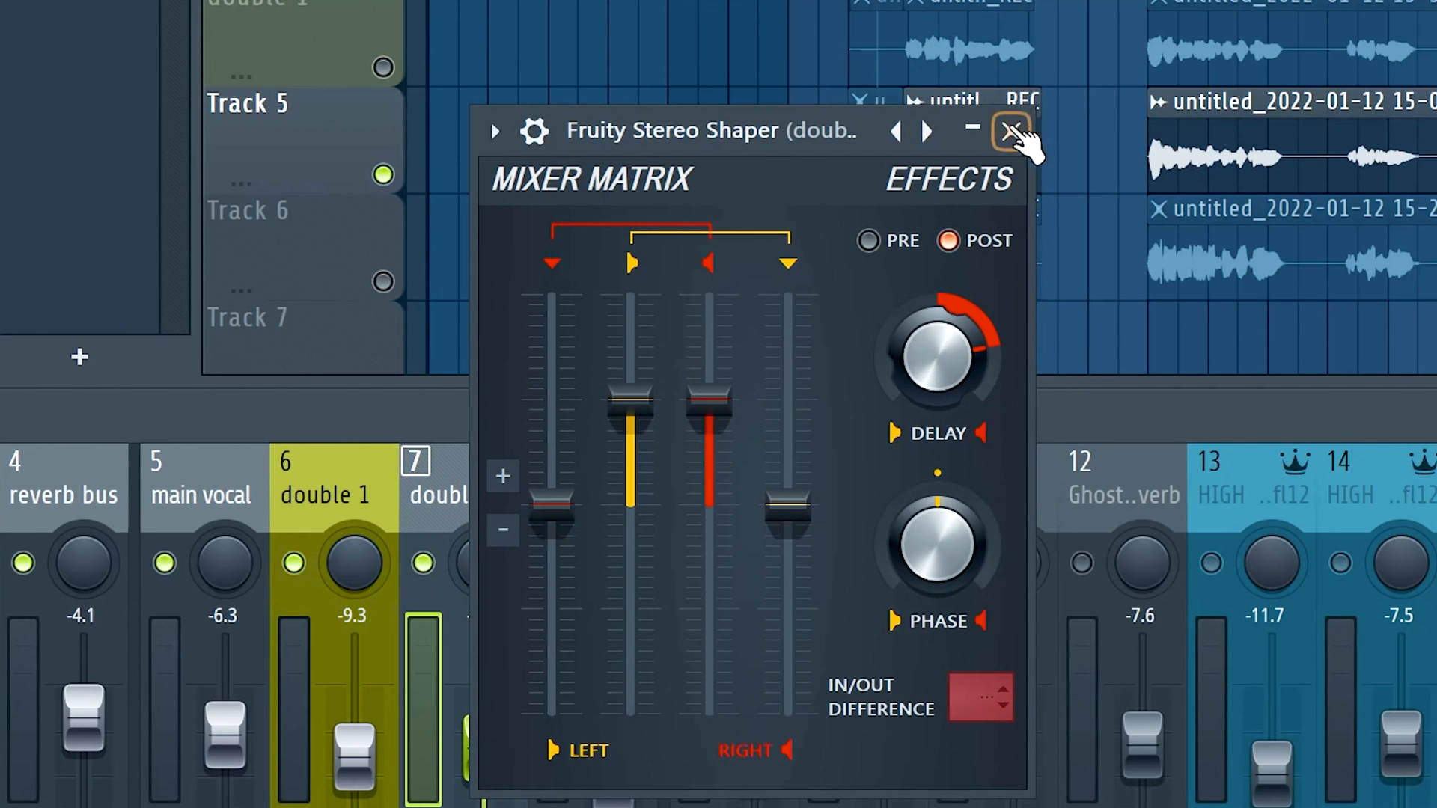
click(1011, 132)
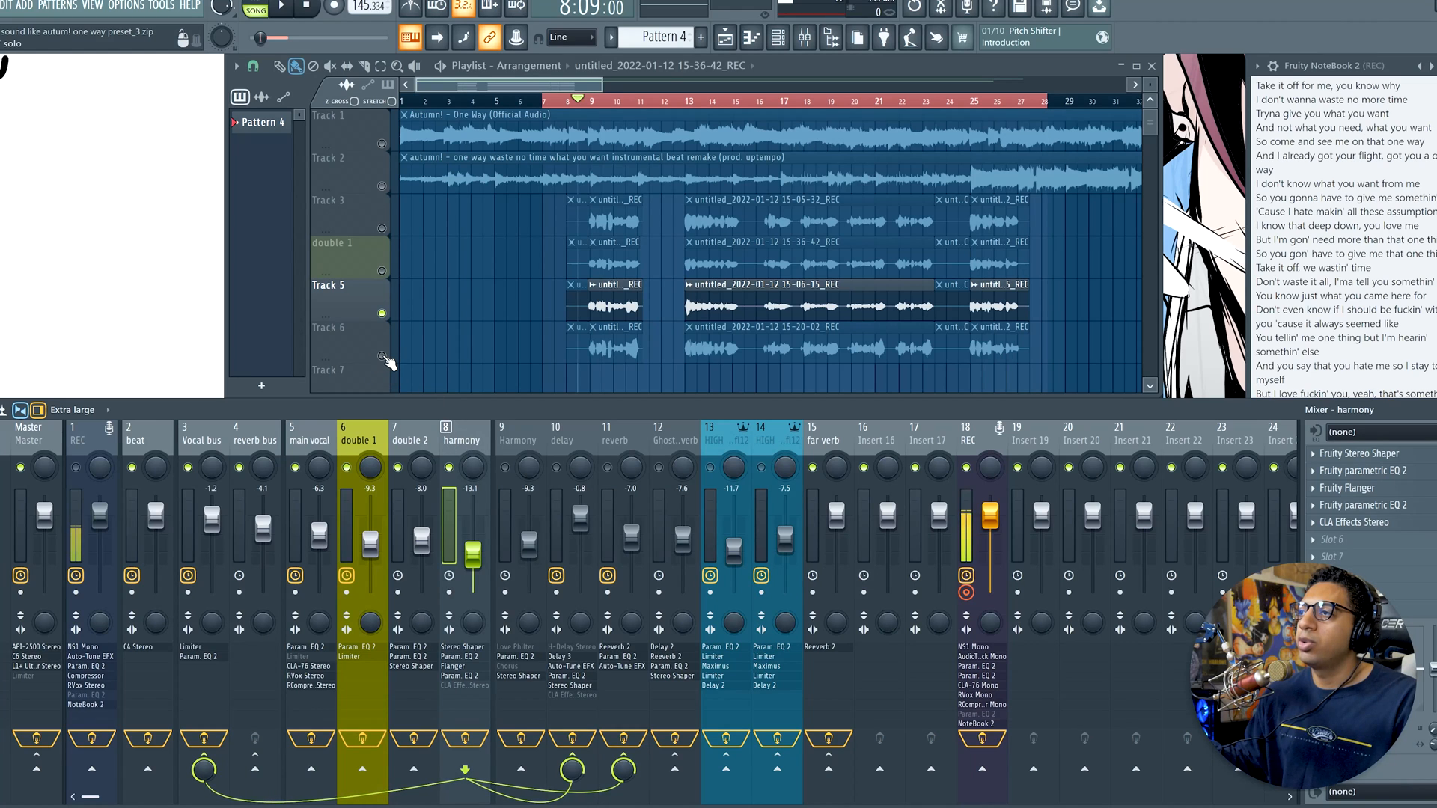
Solo Track 6 in the playlist and examine the Fruity Stereo Shaper on the harmony mixer track
click(381, 356)
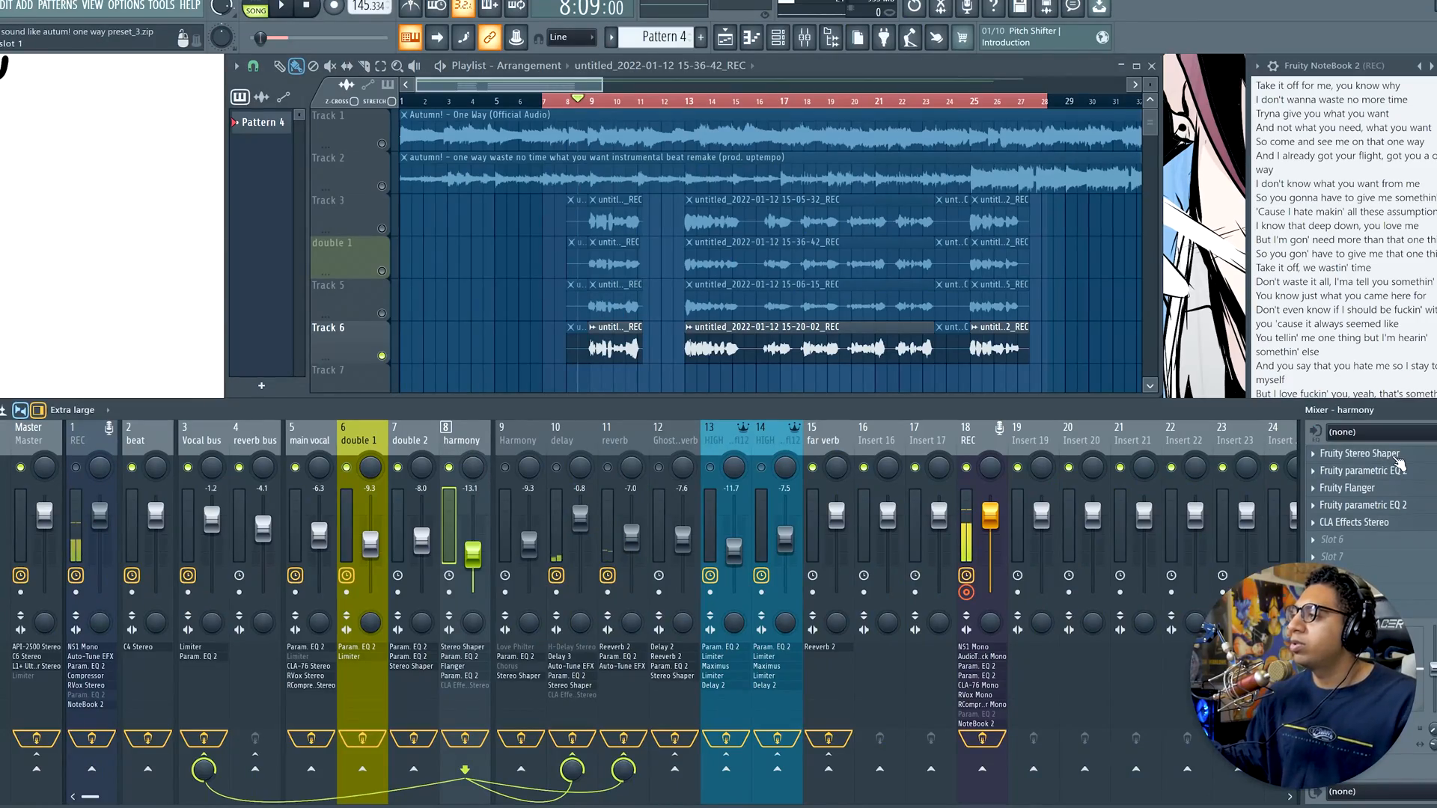
click(1395, 456)
drag(110, 146, 624, 349)
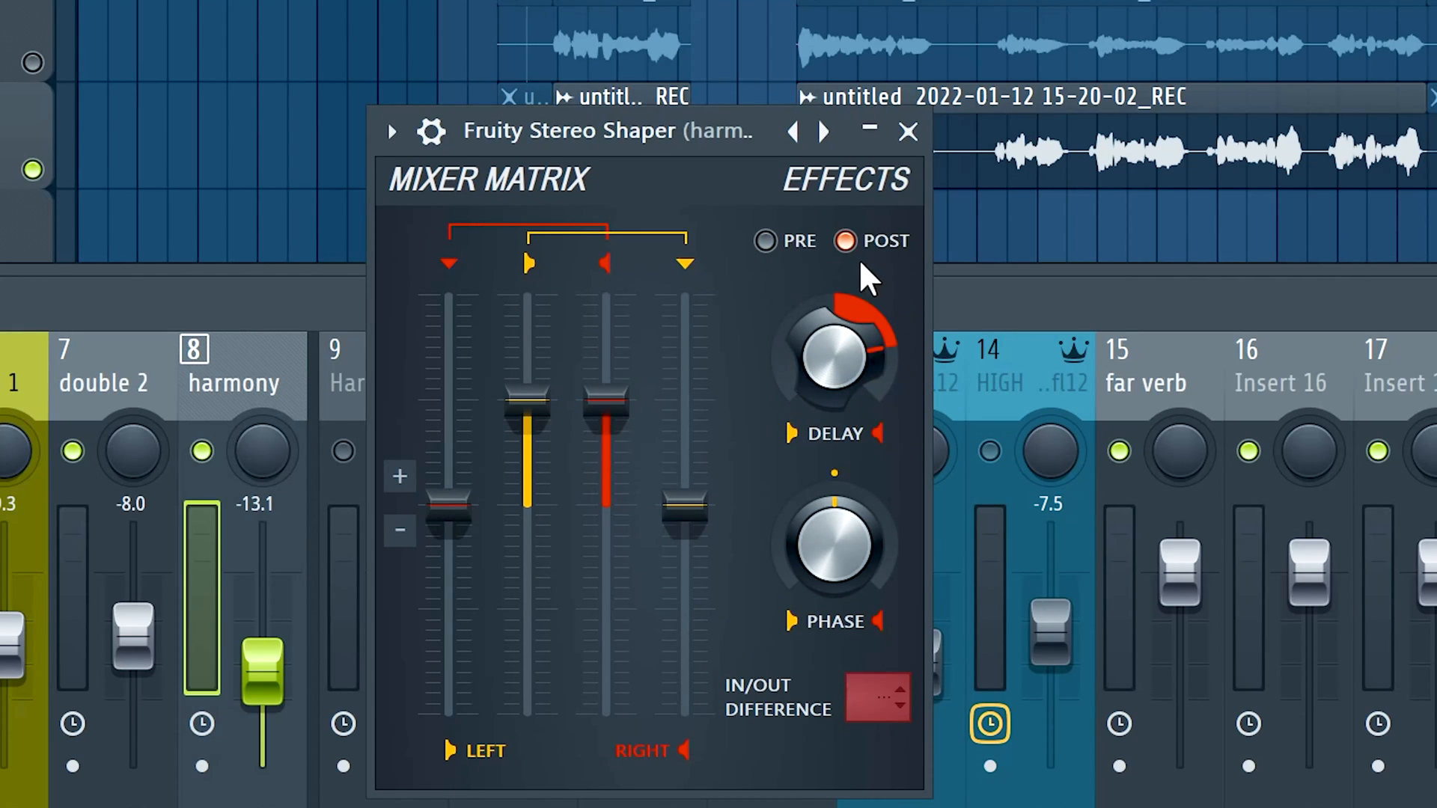
click(907, 131)
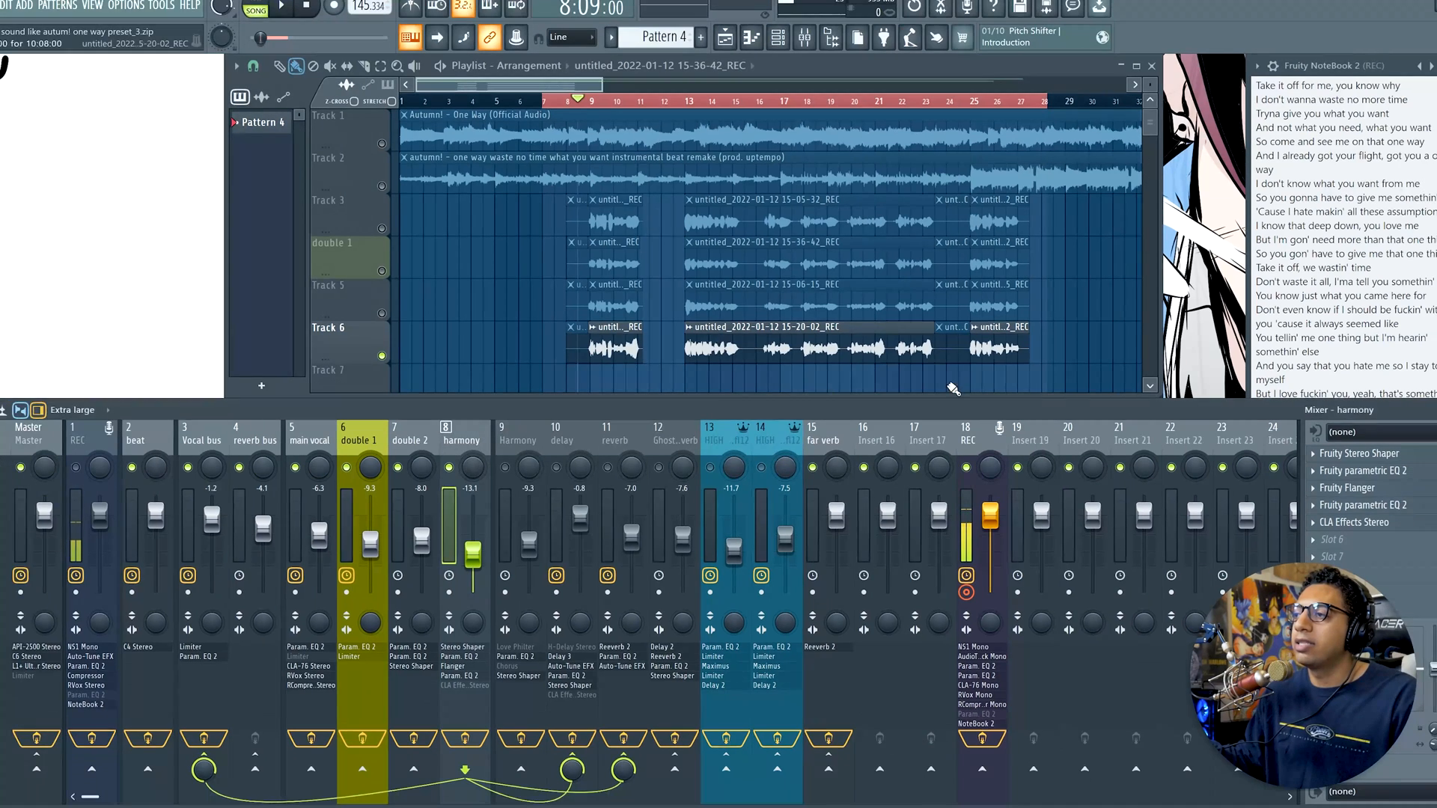
Examine the harmony track's first Fruity parametric EQ 2 and look through its preset list for the Radio preset
click(1265, 475)
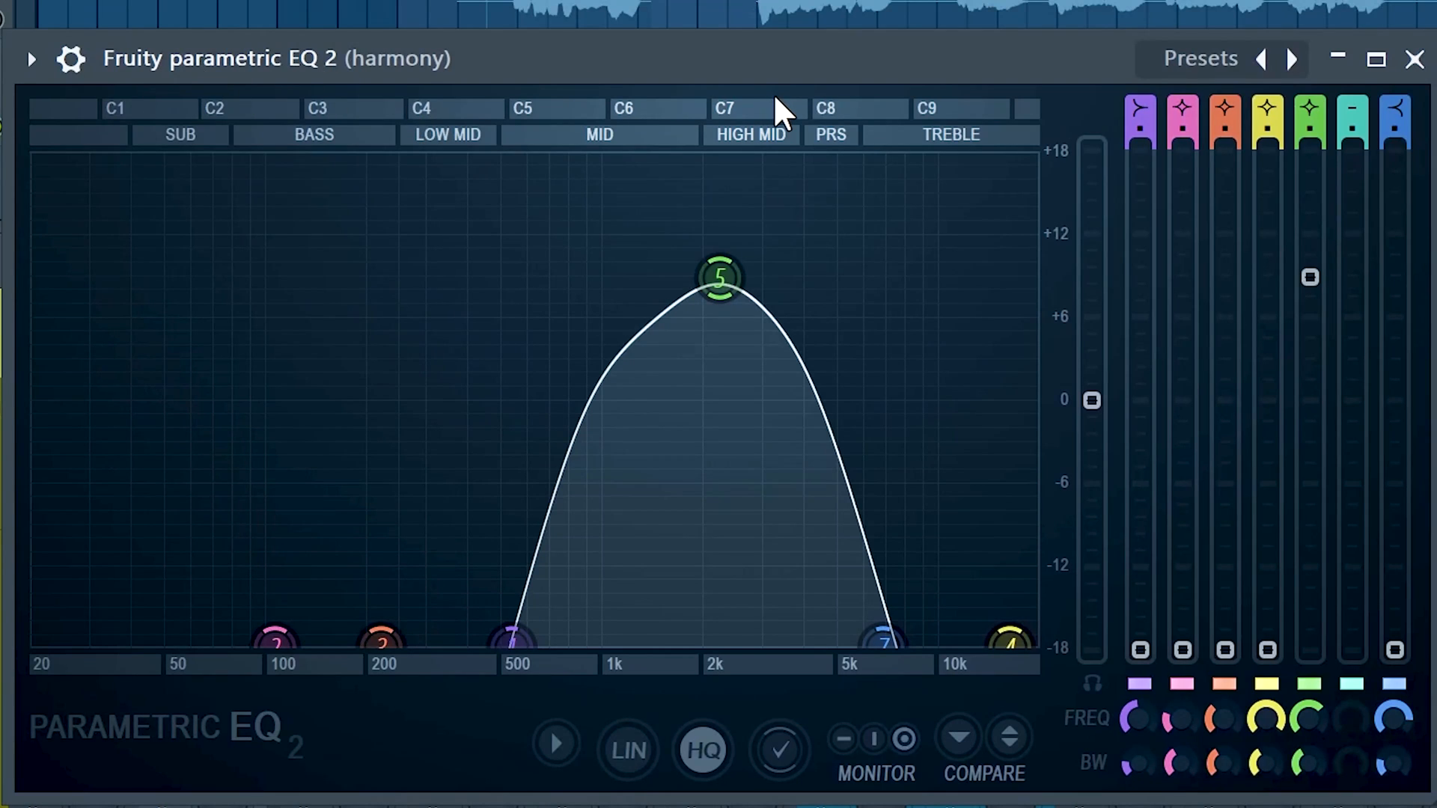
click(1290, 58)
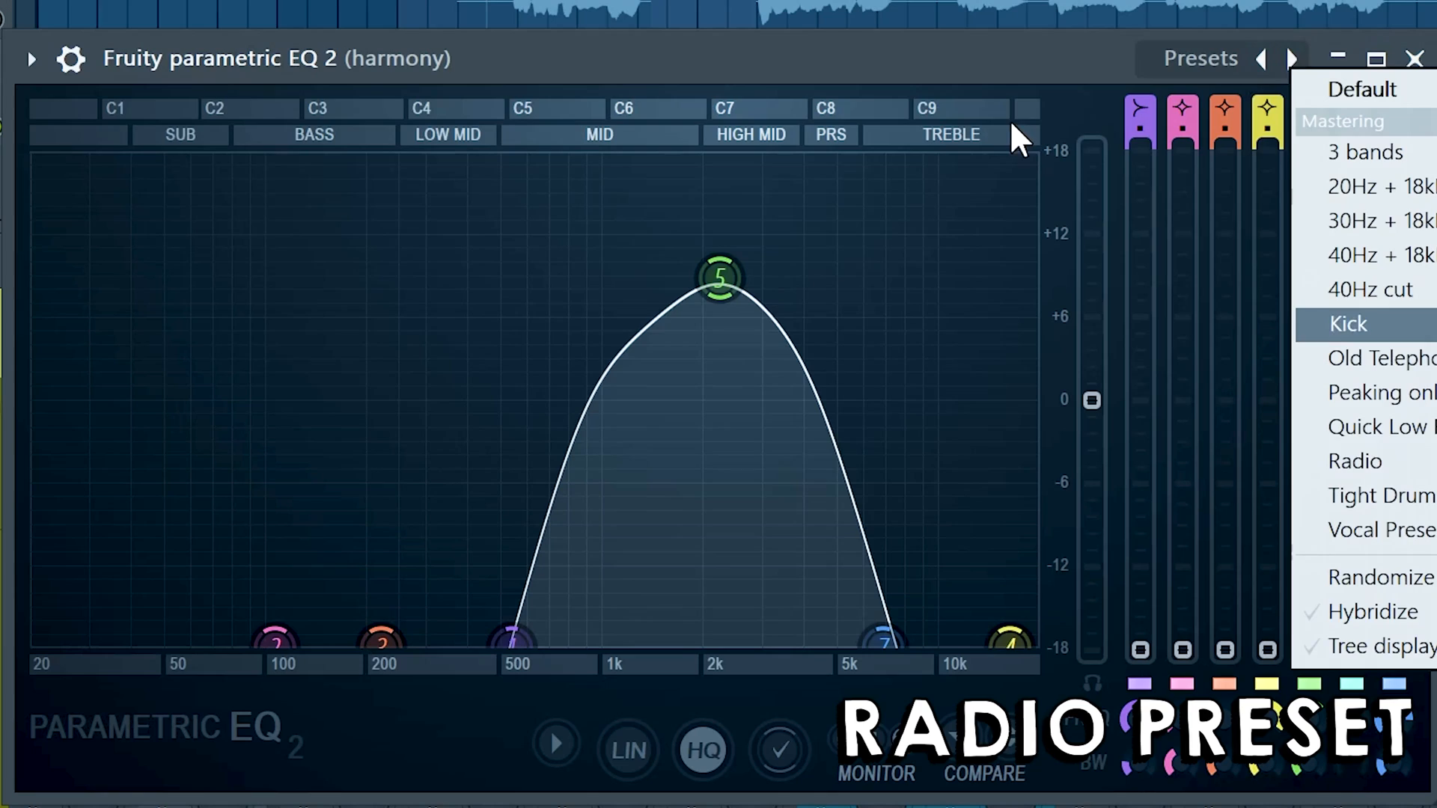
click(1014, 82)
click(1413, 60)
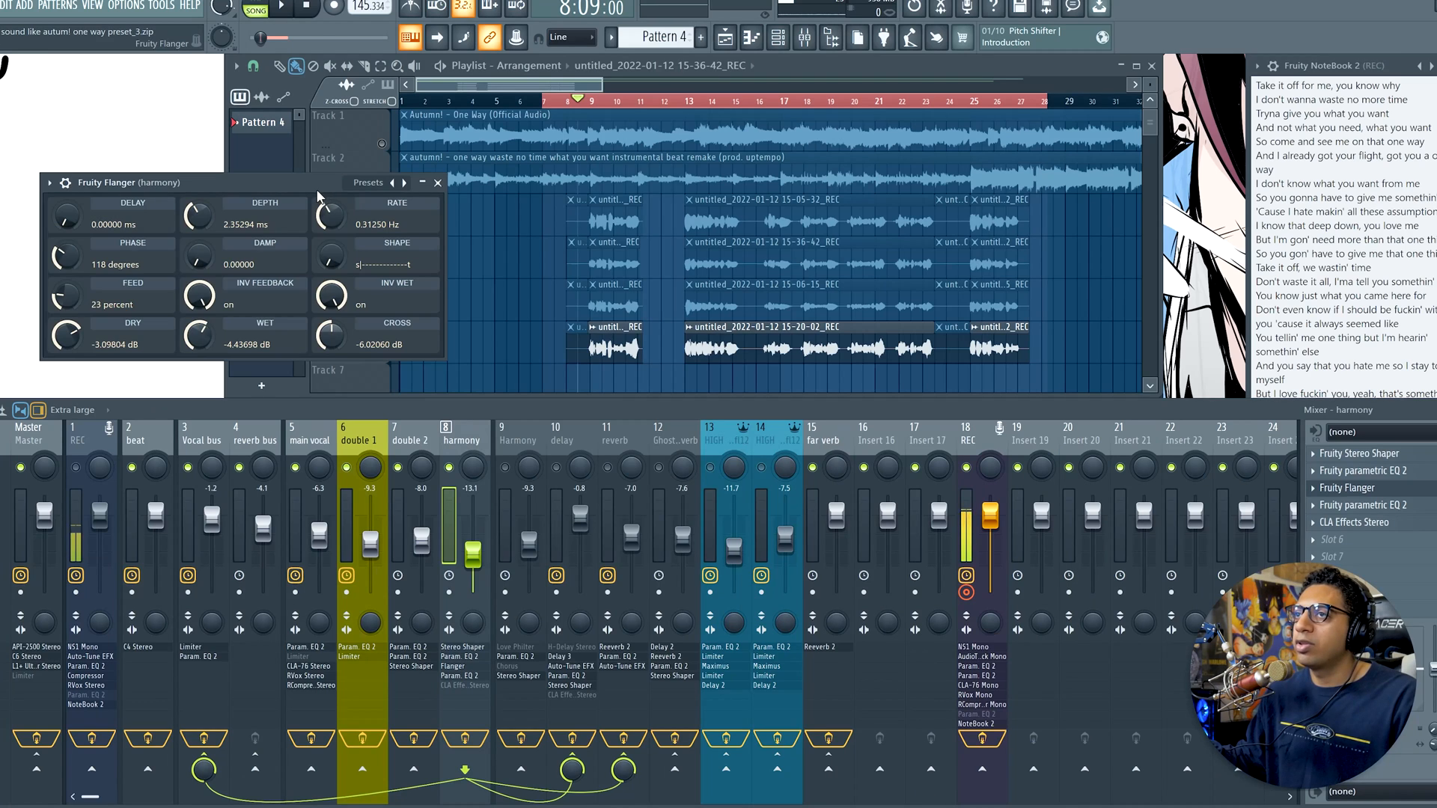
Examine the Fruity Flanger and CLA Effects Stereo settings on the harmony track and return to the main vocal mixer track
drag(317, 184, 652, 505)
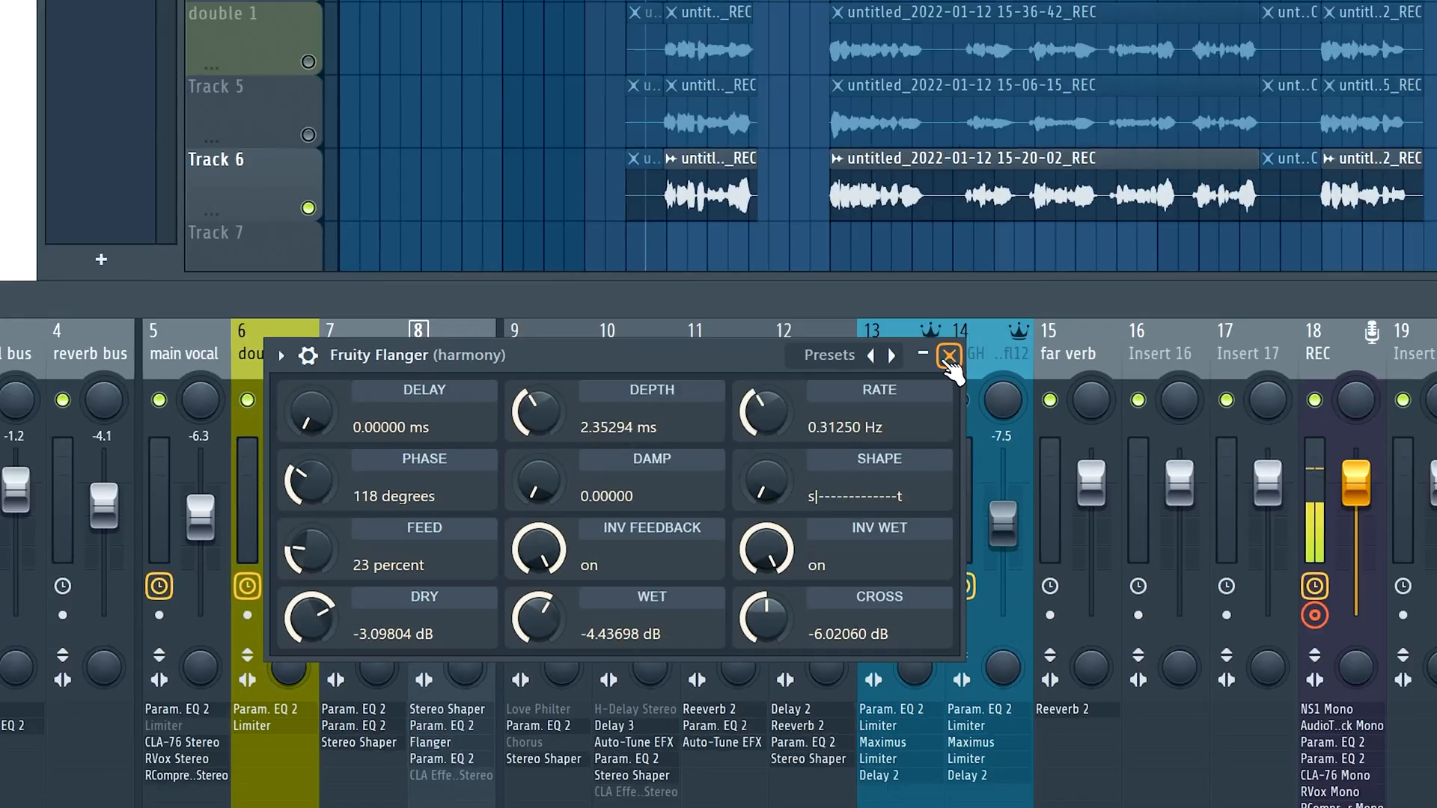
click(1274, 212)
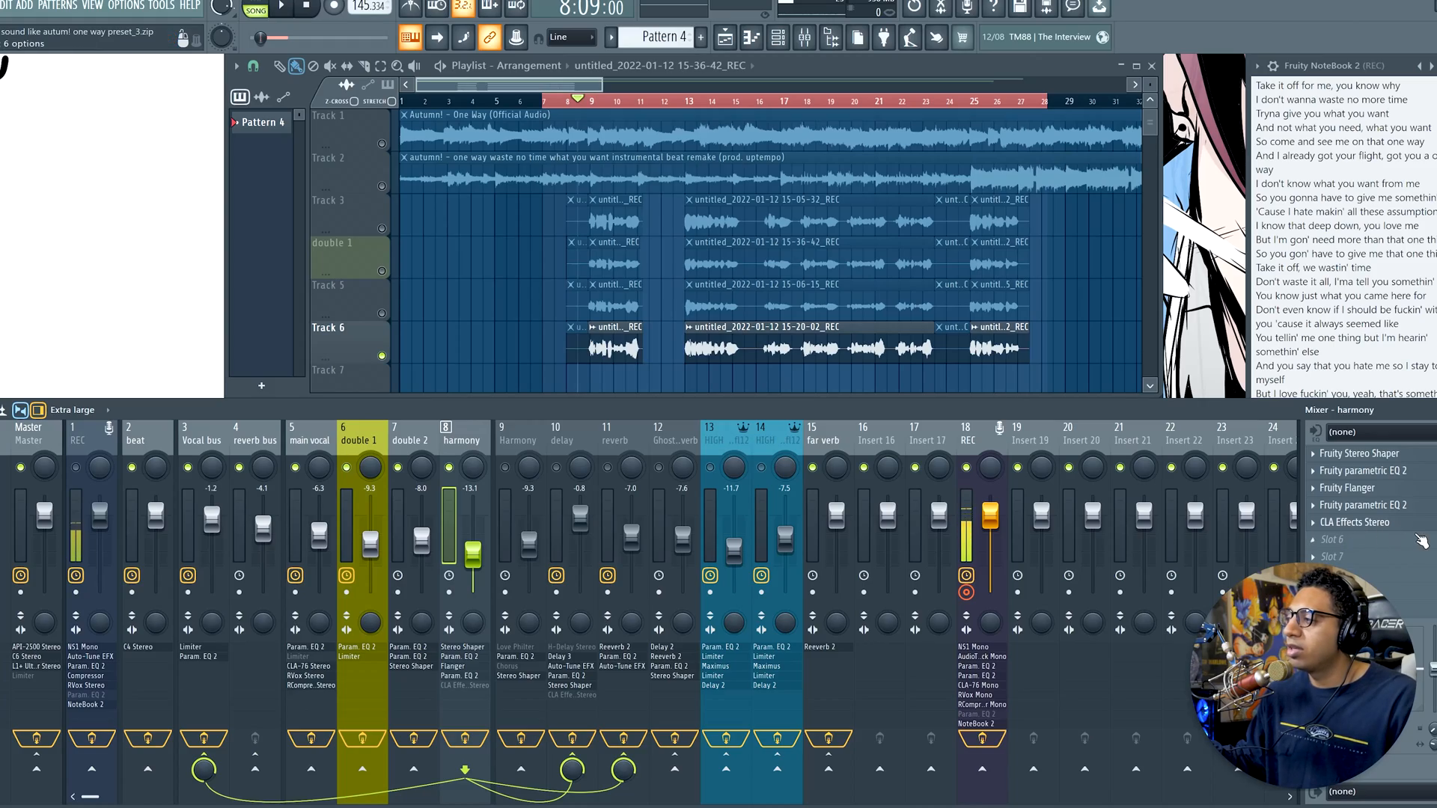
click(1339, 523)
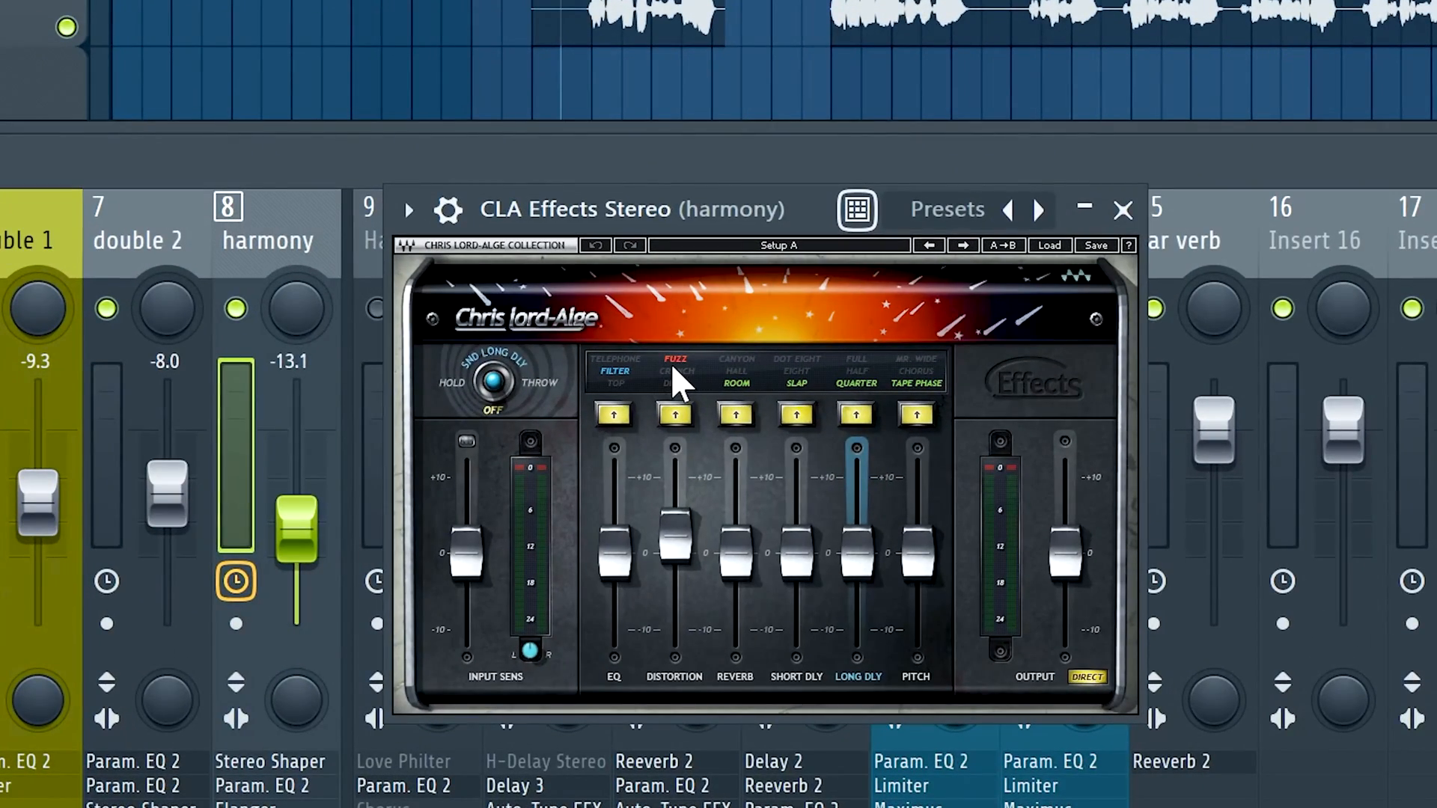
click(1122, 210)
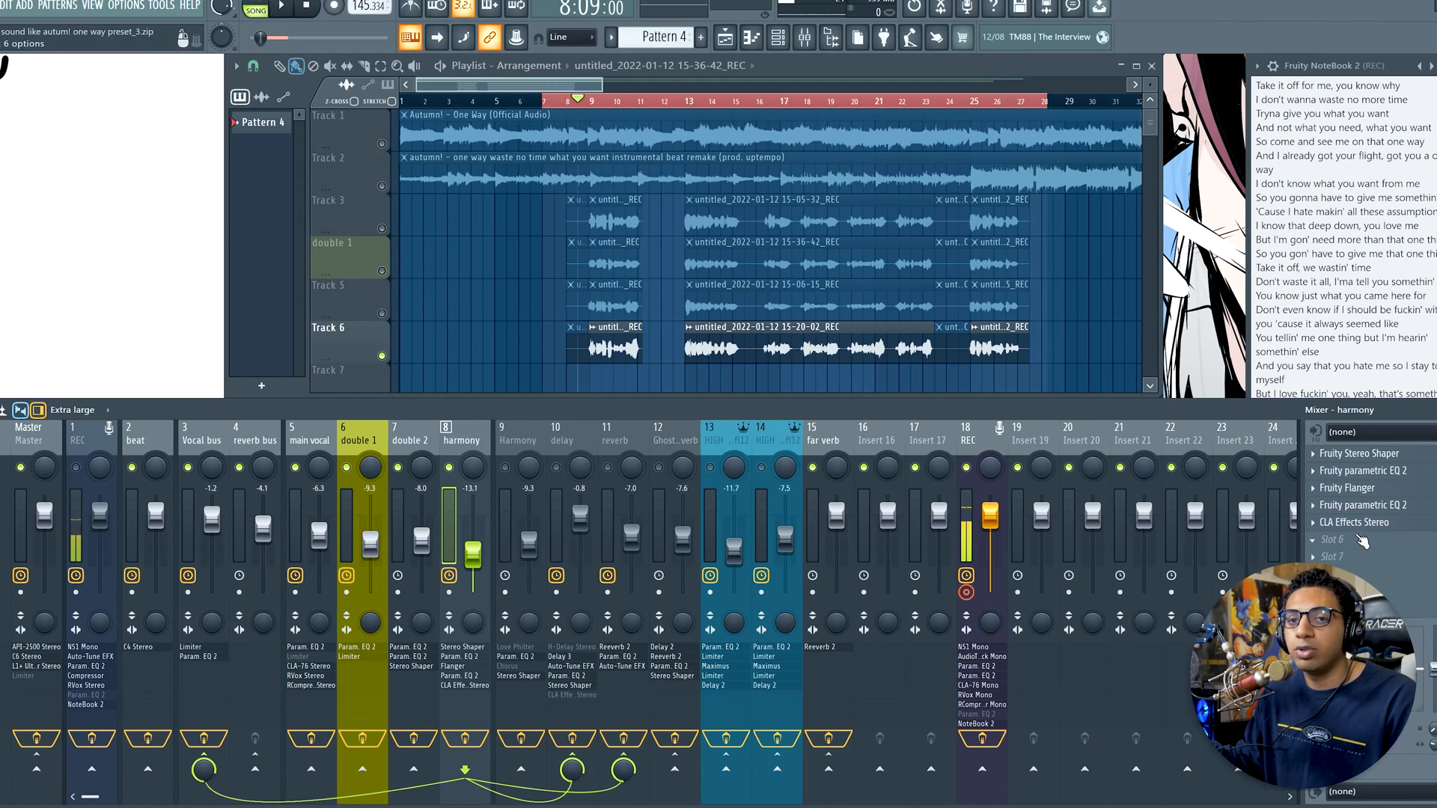
click(308, 441)
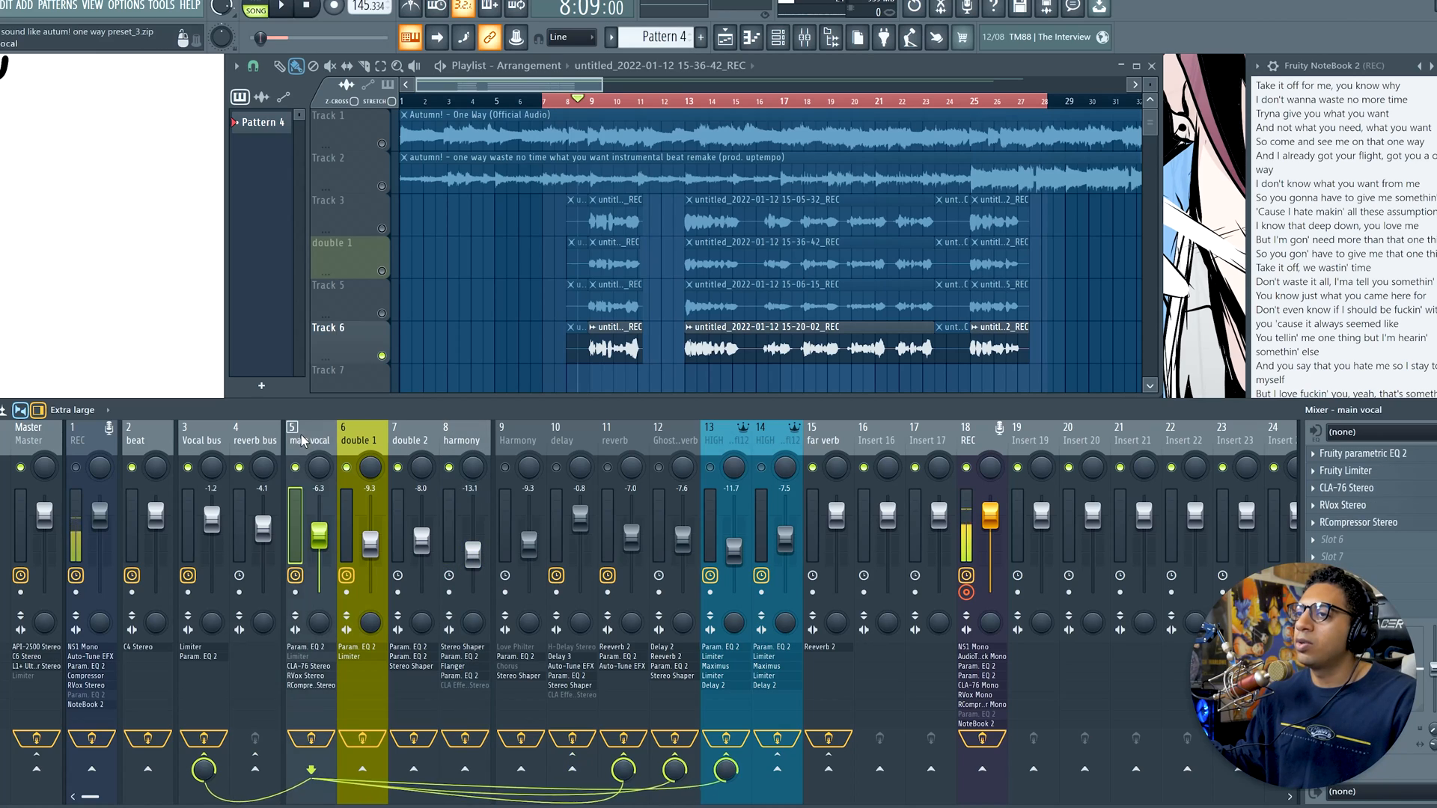
Check the sends of the main vocal, double and harmony mixer tracks and enable the two HIGH END CRISPER tracks they feed
click(351, 440)
click(308, 442)
click(359, 441)
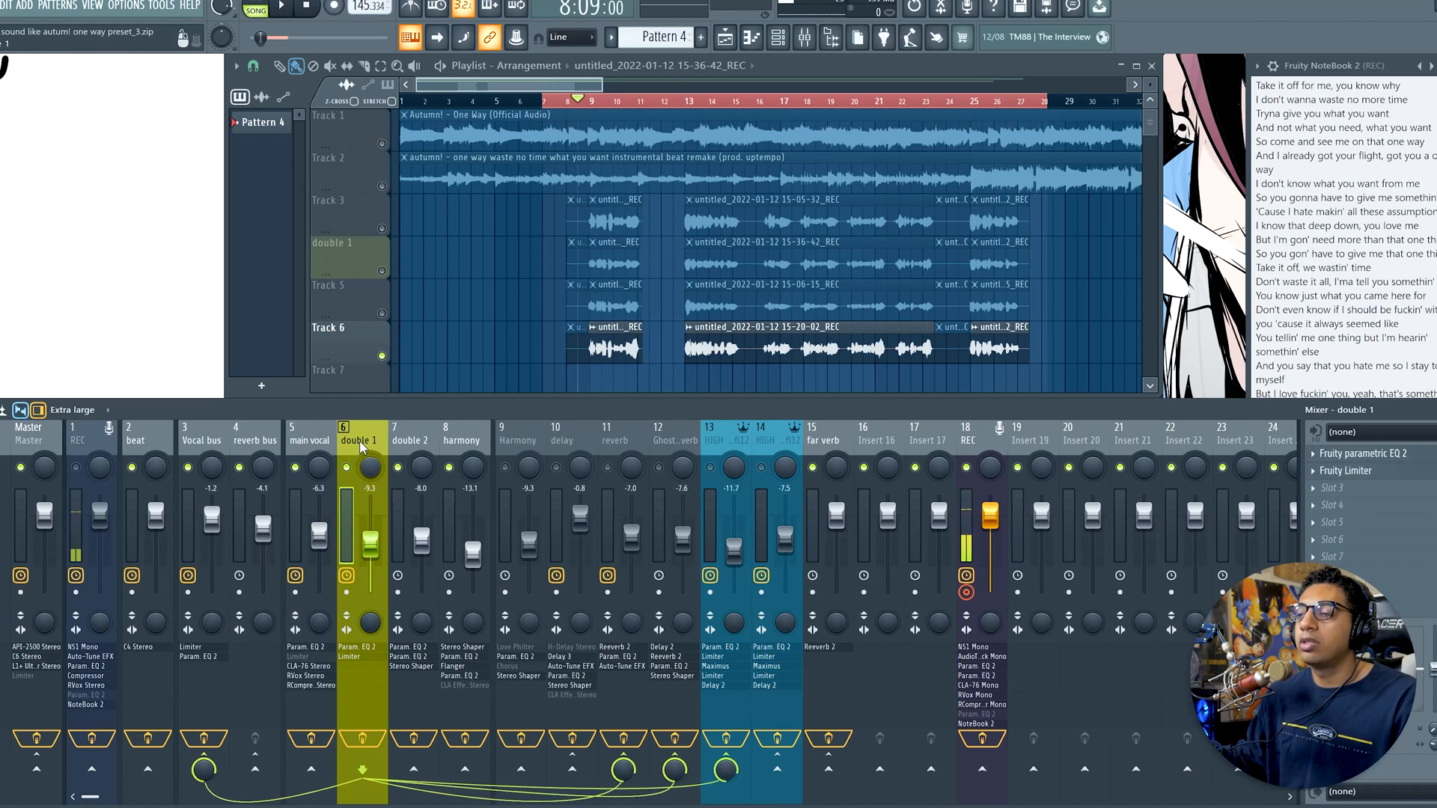
click(407, 442)
click(468, 443)
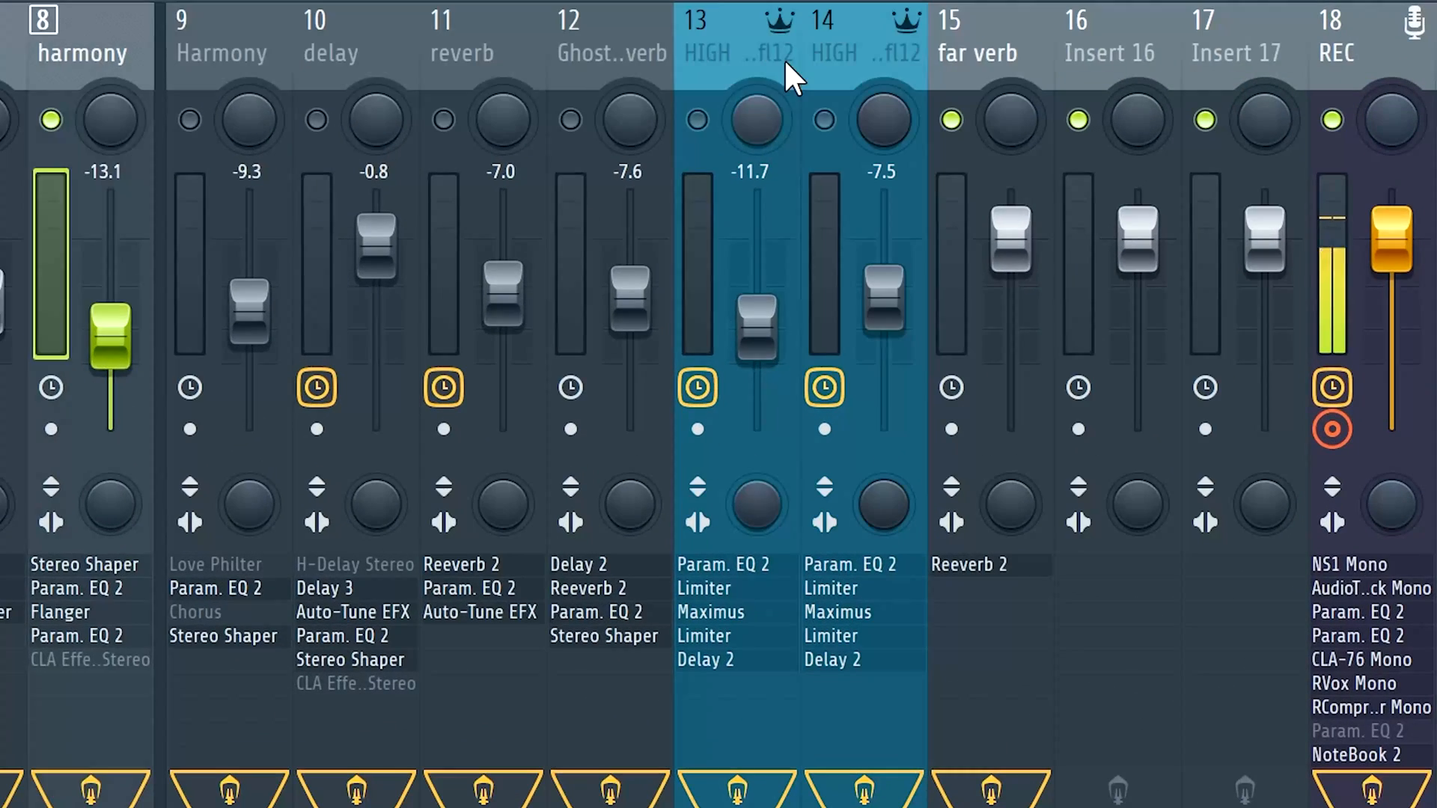
click(709, 432)
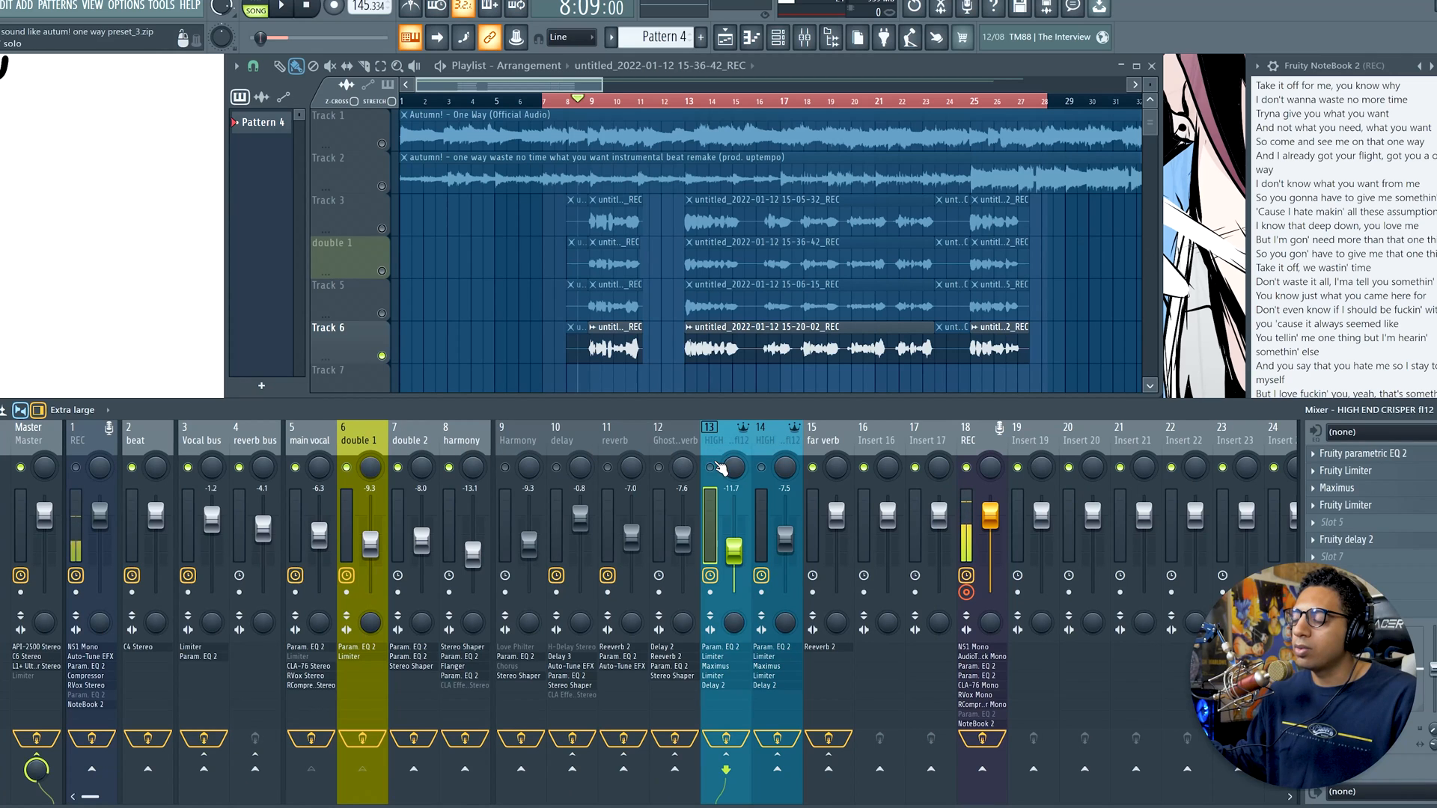
click(311, 441)
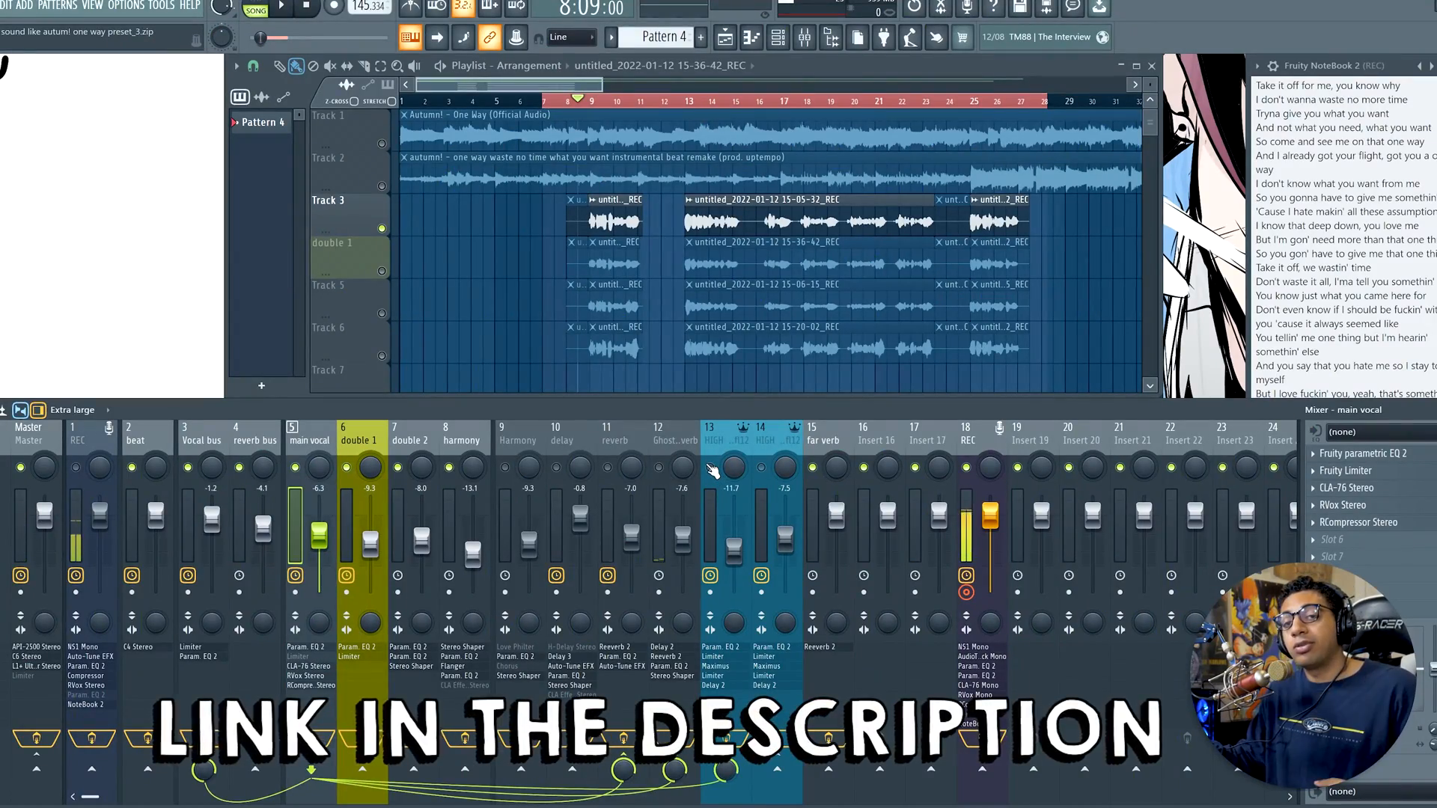
click(732, 448)
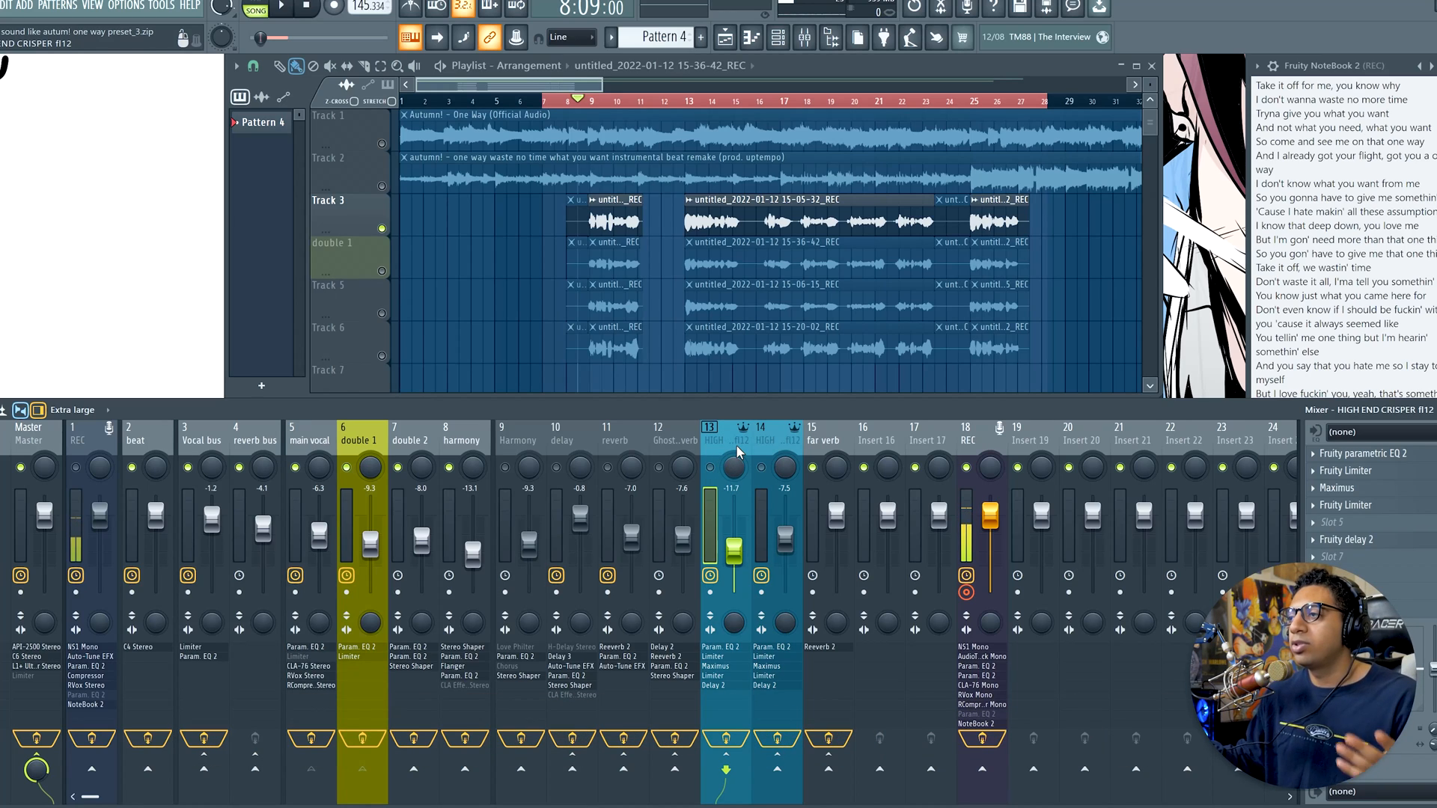
Select the harmony mixer track and unmute the double 1, Track 5 and Track 6 playlist tracks
click(442, 456)
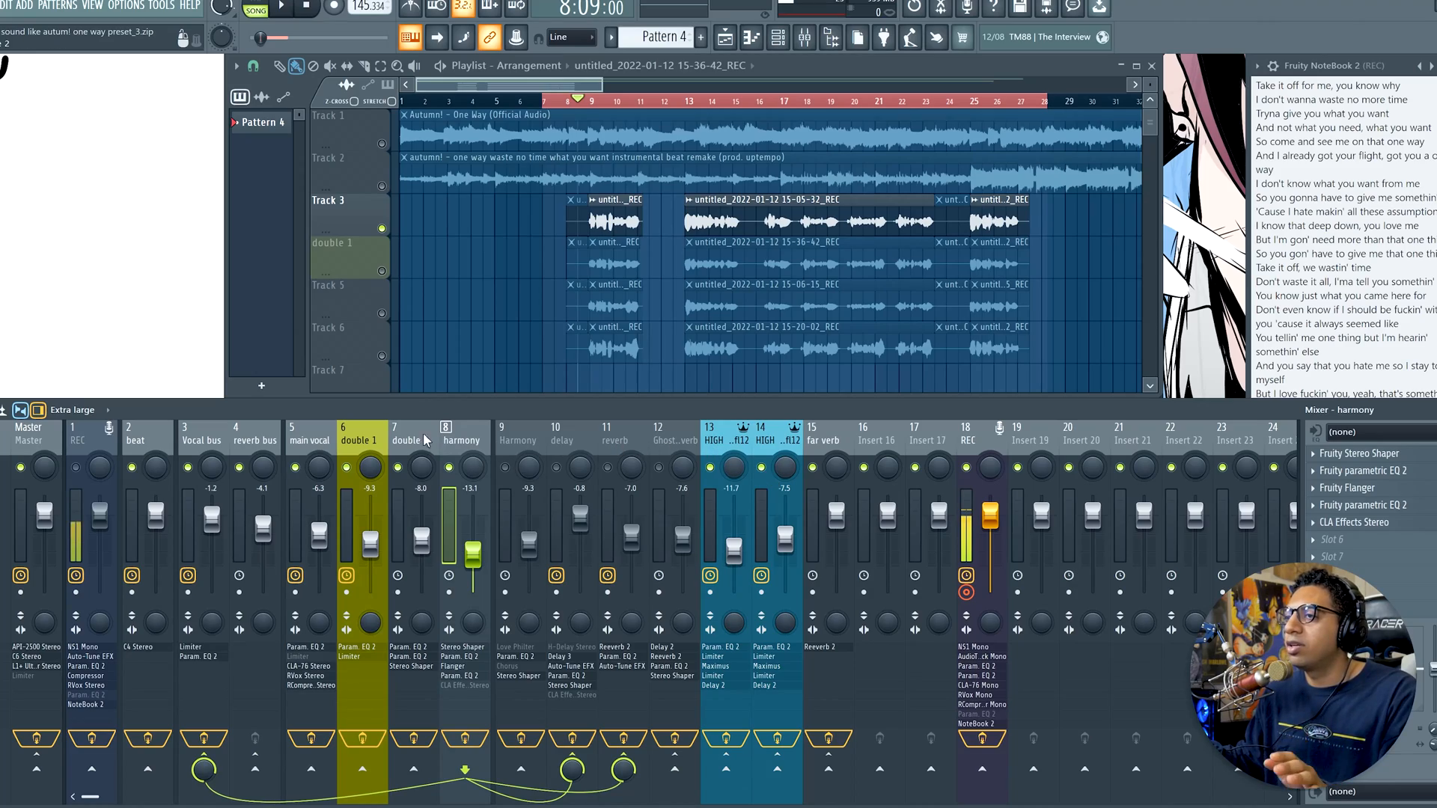
click(382, 271)
click(382, 314)
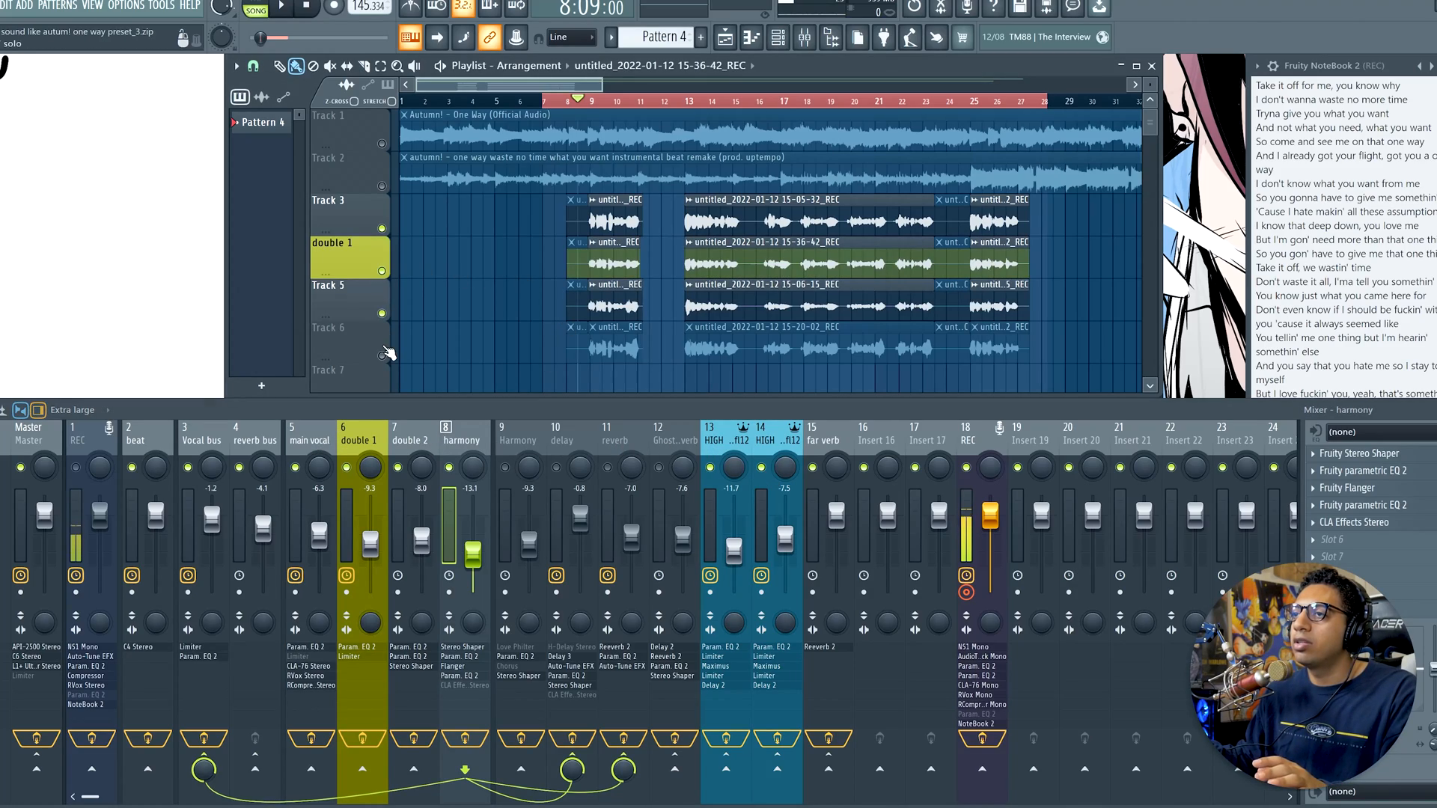
click(381, 356)
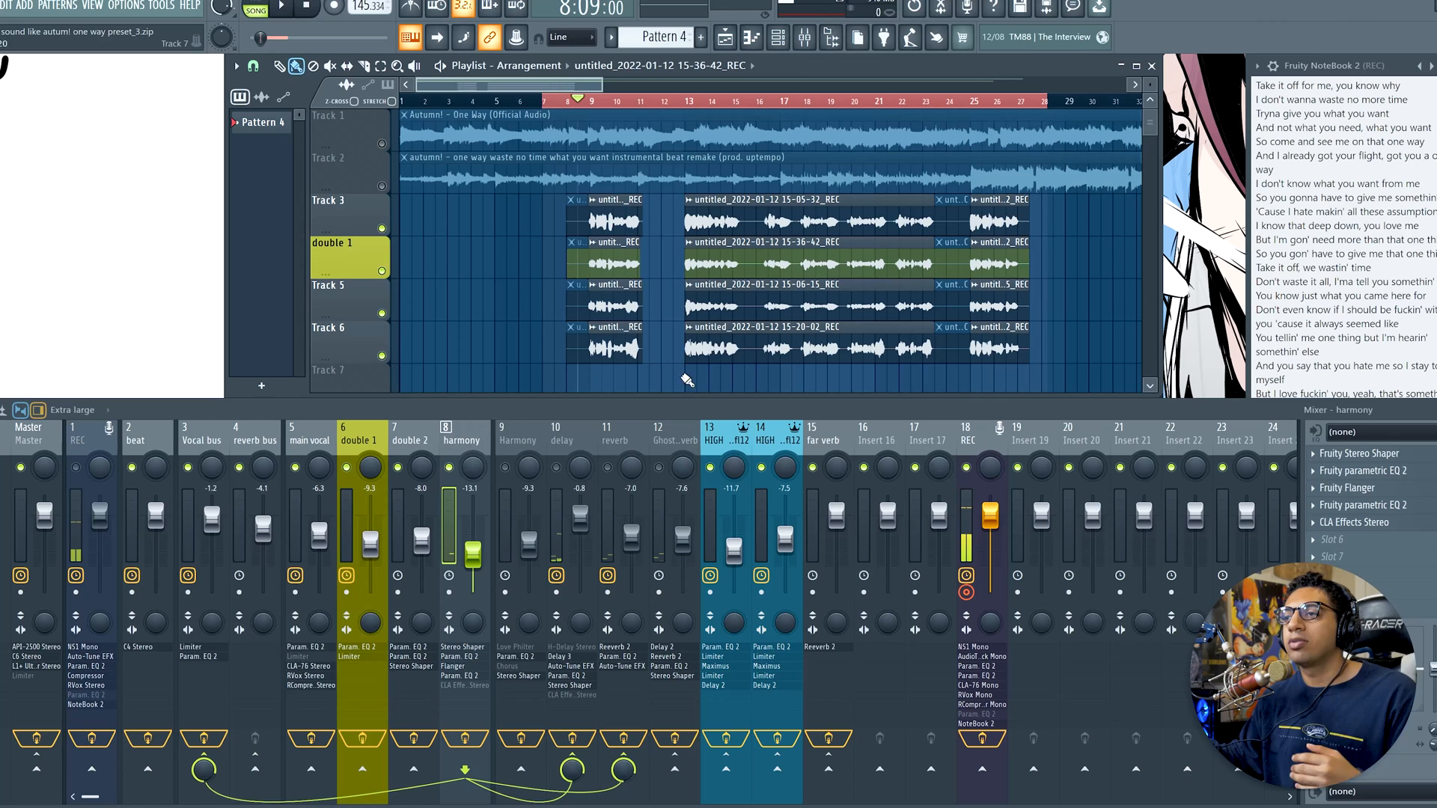
Check the routing of double 1 and harmony, then examine the compressor settings of the Fruity Limiter on the Vocal bus
click(362, 449)
click(460, 445)
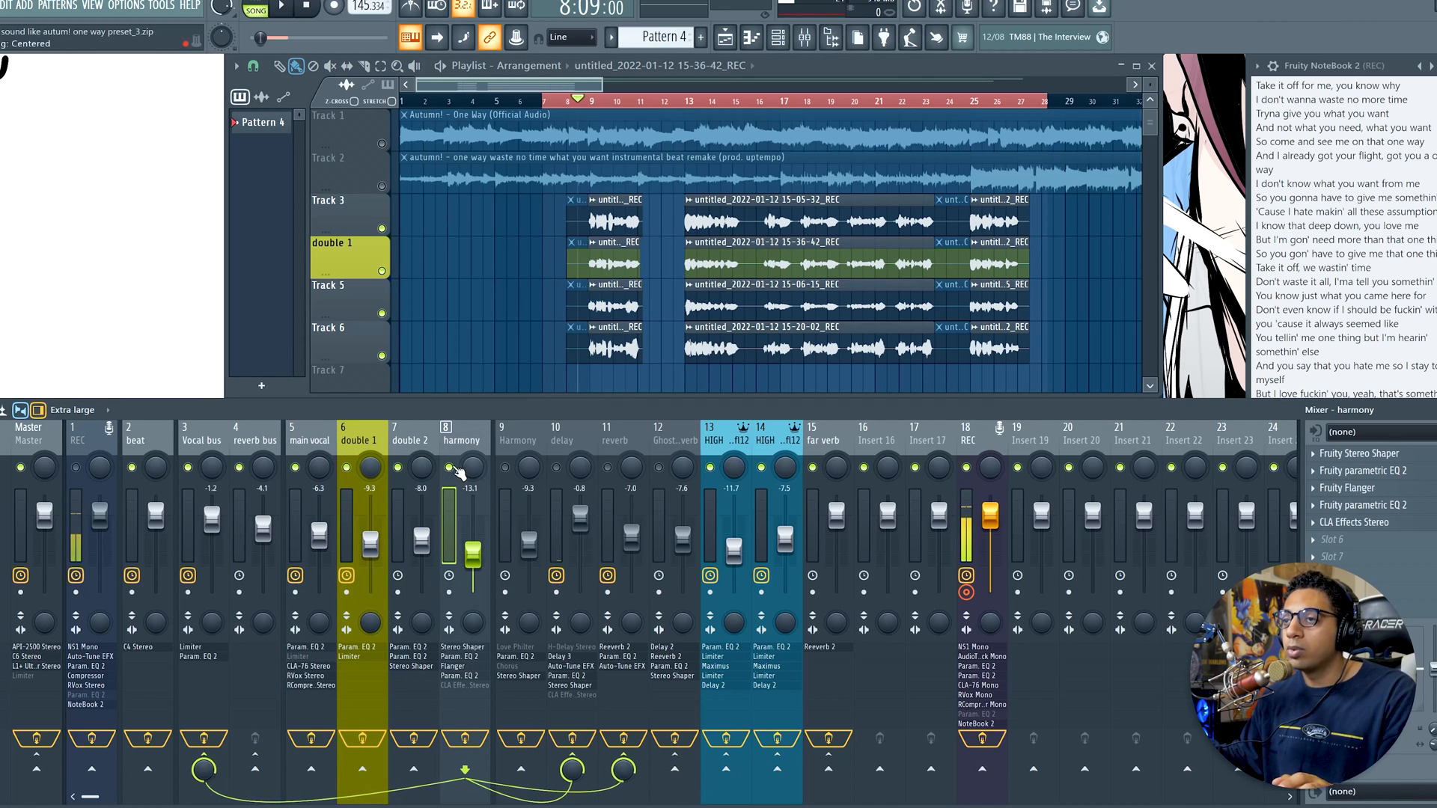
click(199, 441)
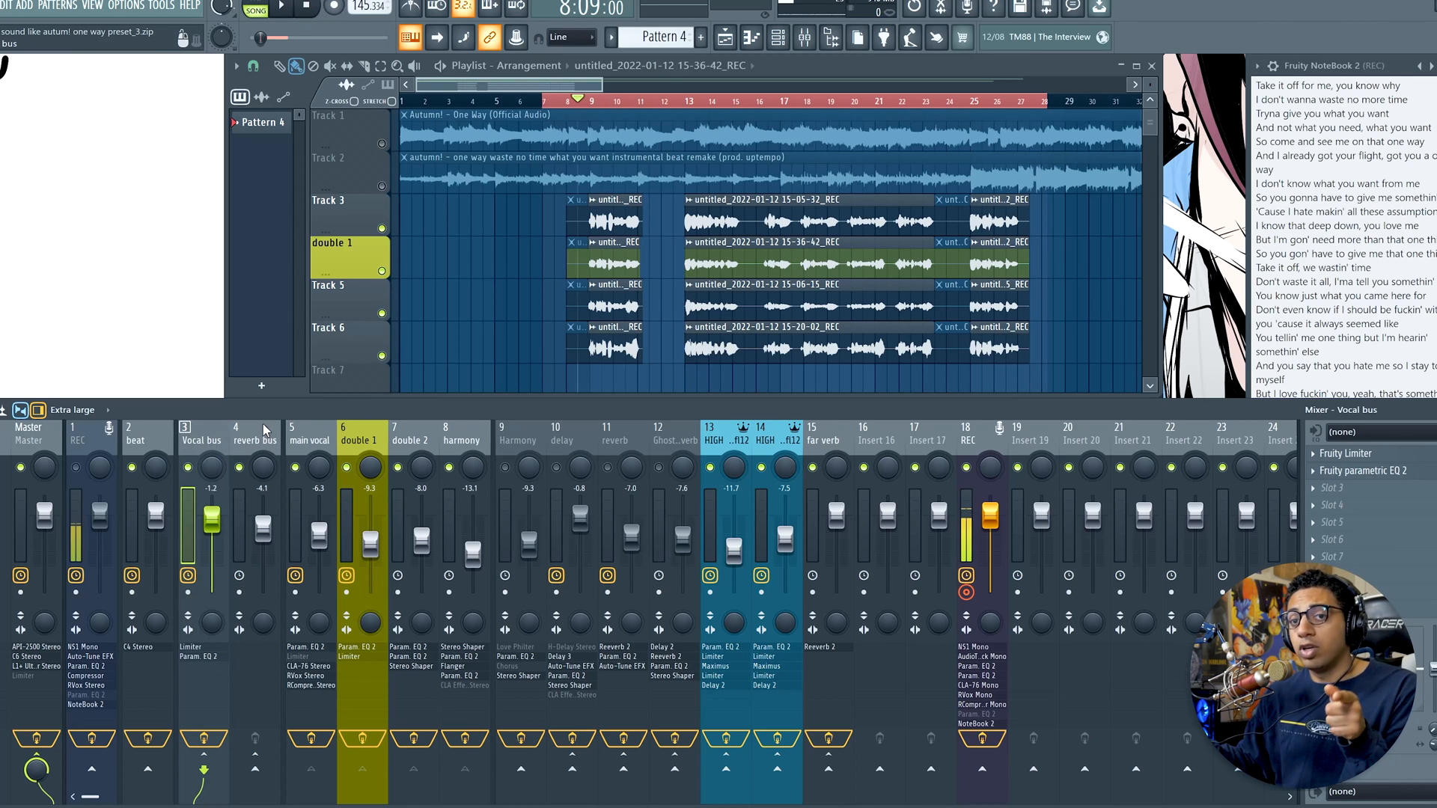
click(1376, 455)
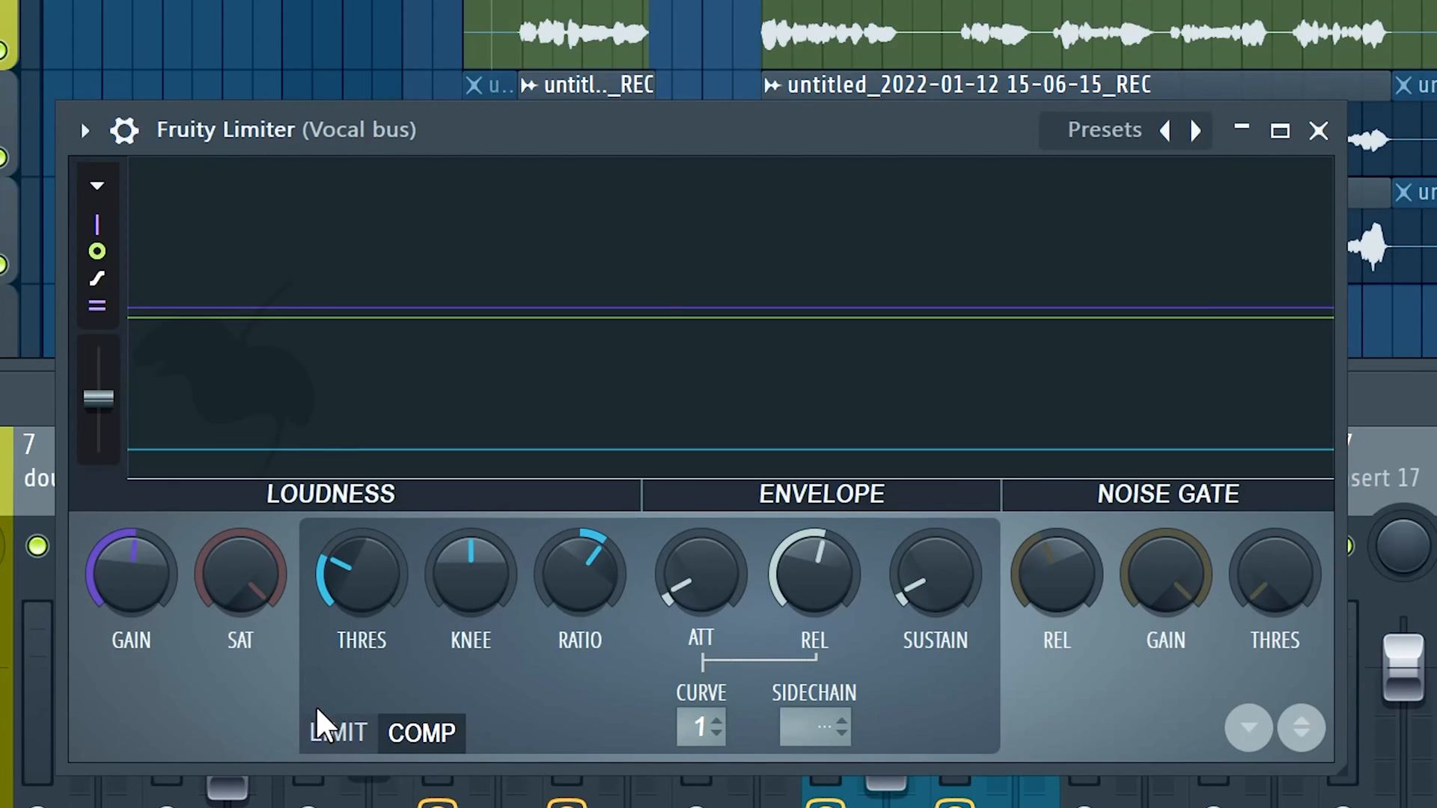
click(449, 731)
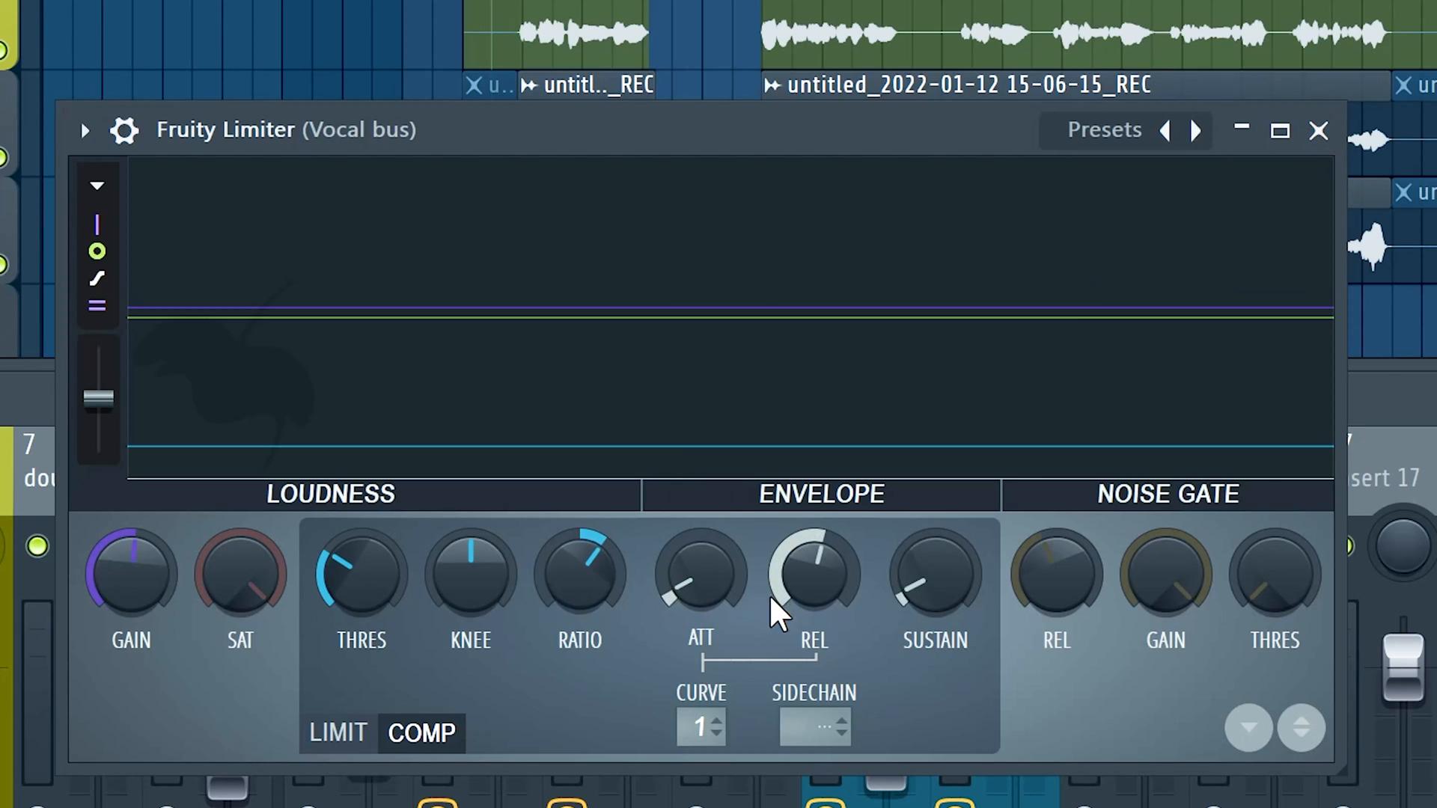
click(1319, 131)
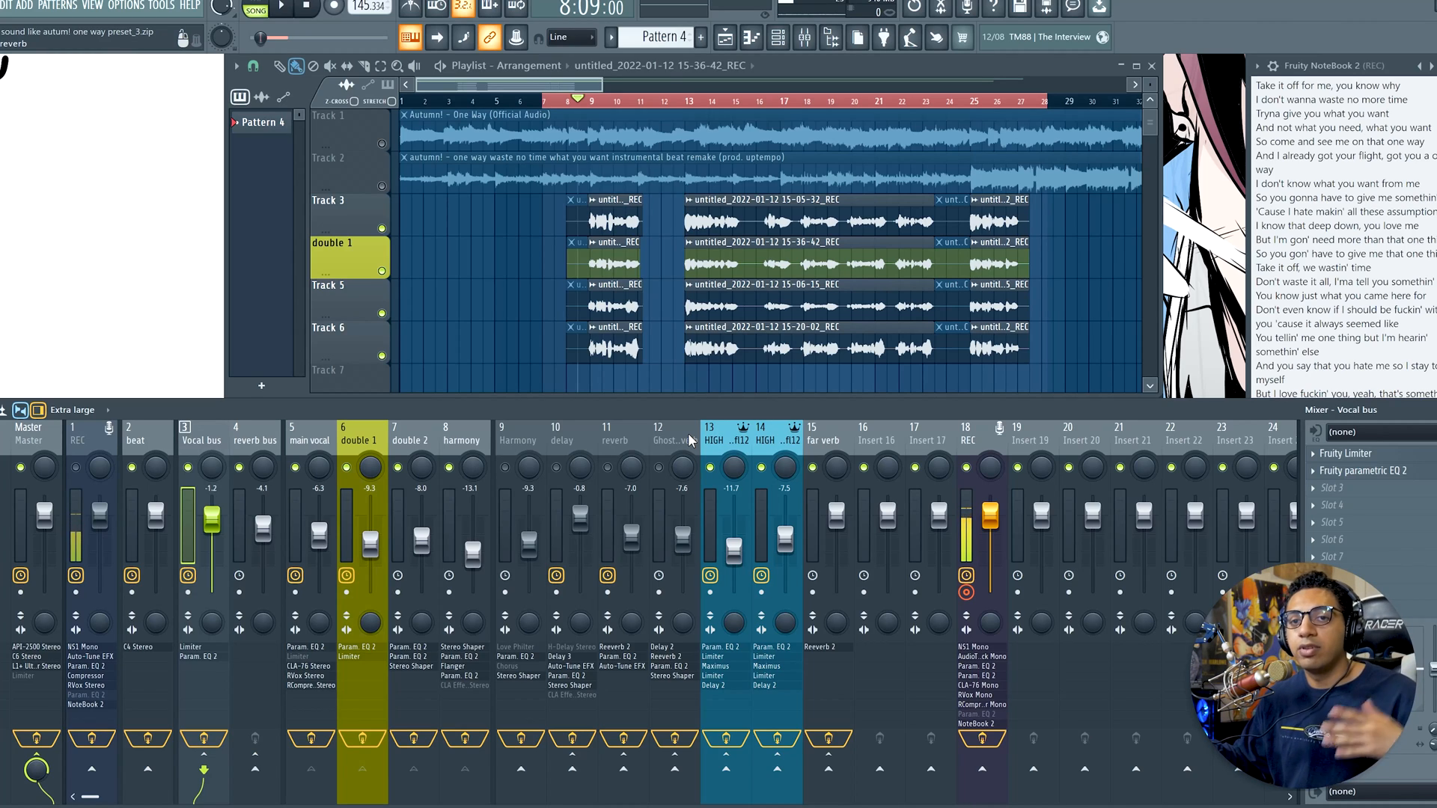
Raise the delay time to the dial's midpoint in Fruity Delay 3 on the delay mixer track and examine its H-Delay Stereo
click(555, 433)
click(531, 448)
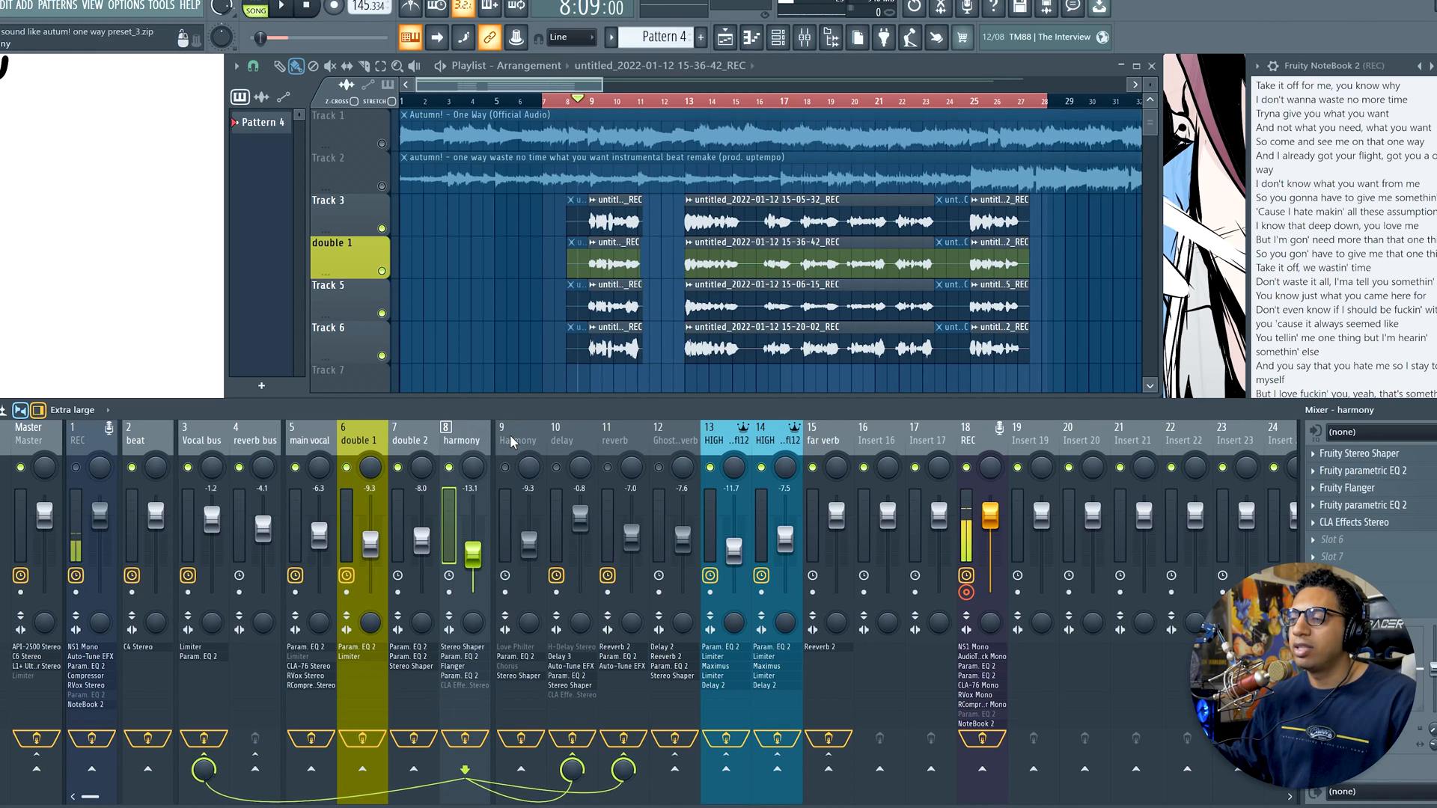
click(579, 452)
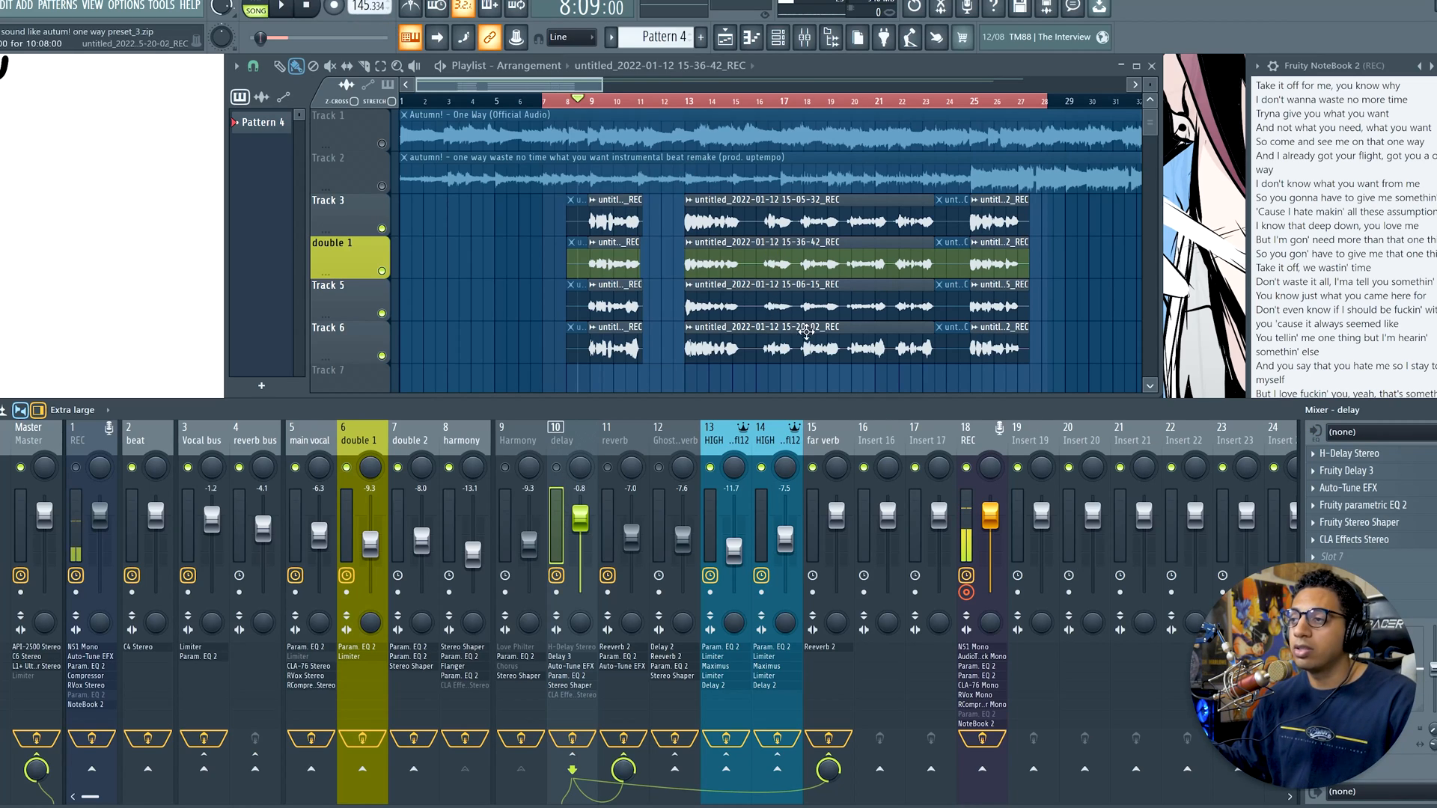
click(1369, 469)
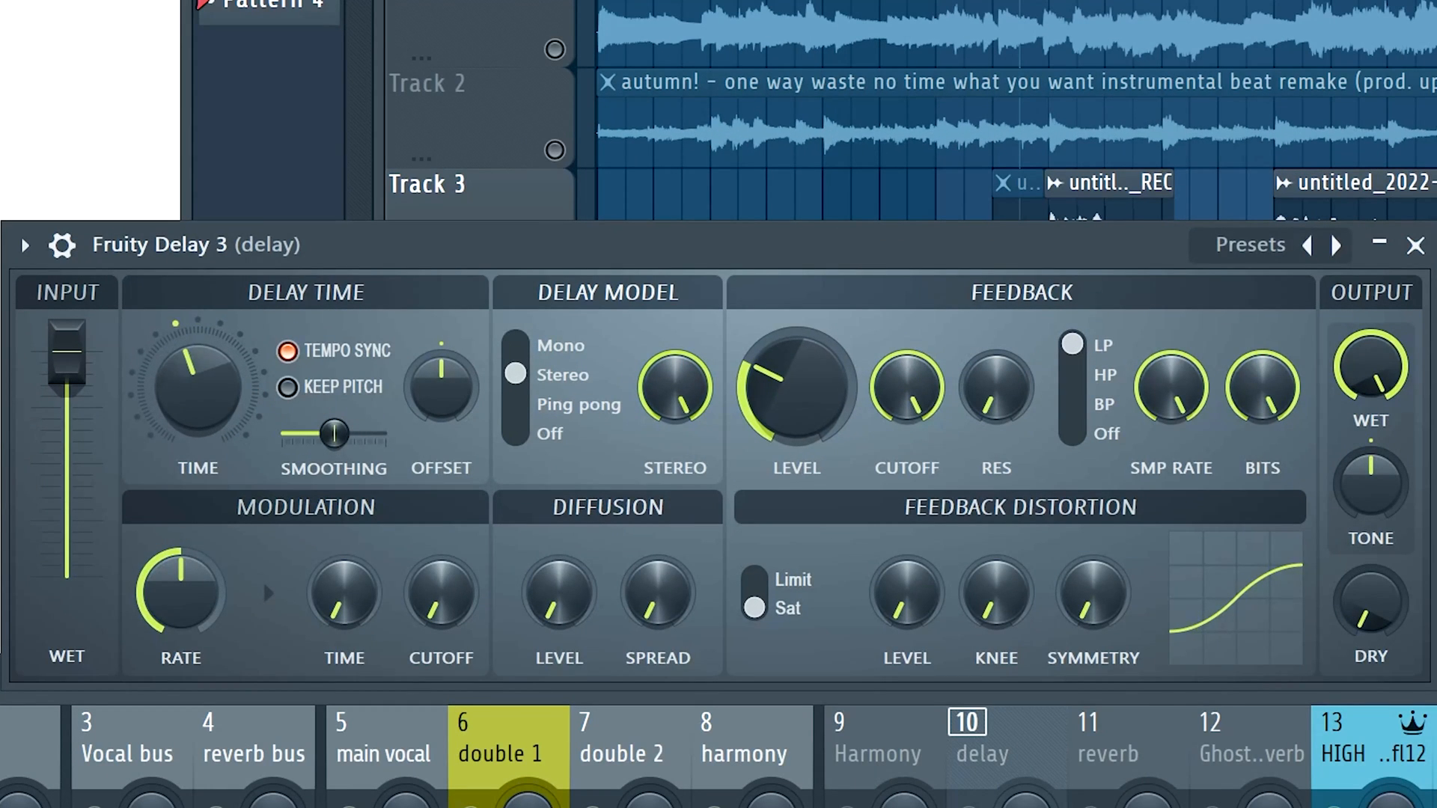
drag(198, 385, 198, 372)
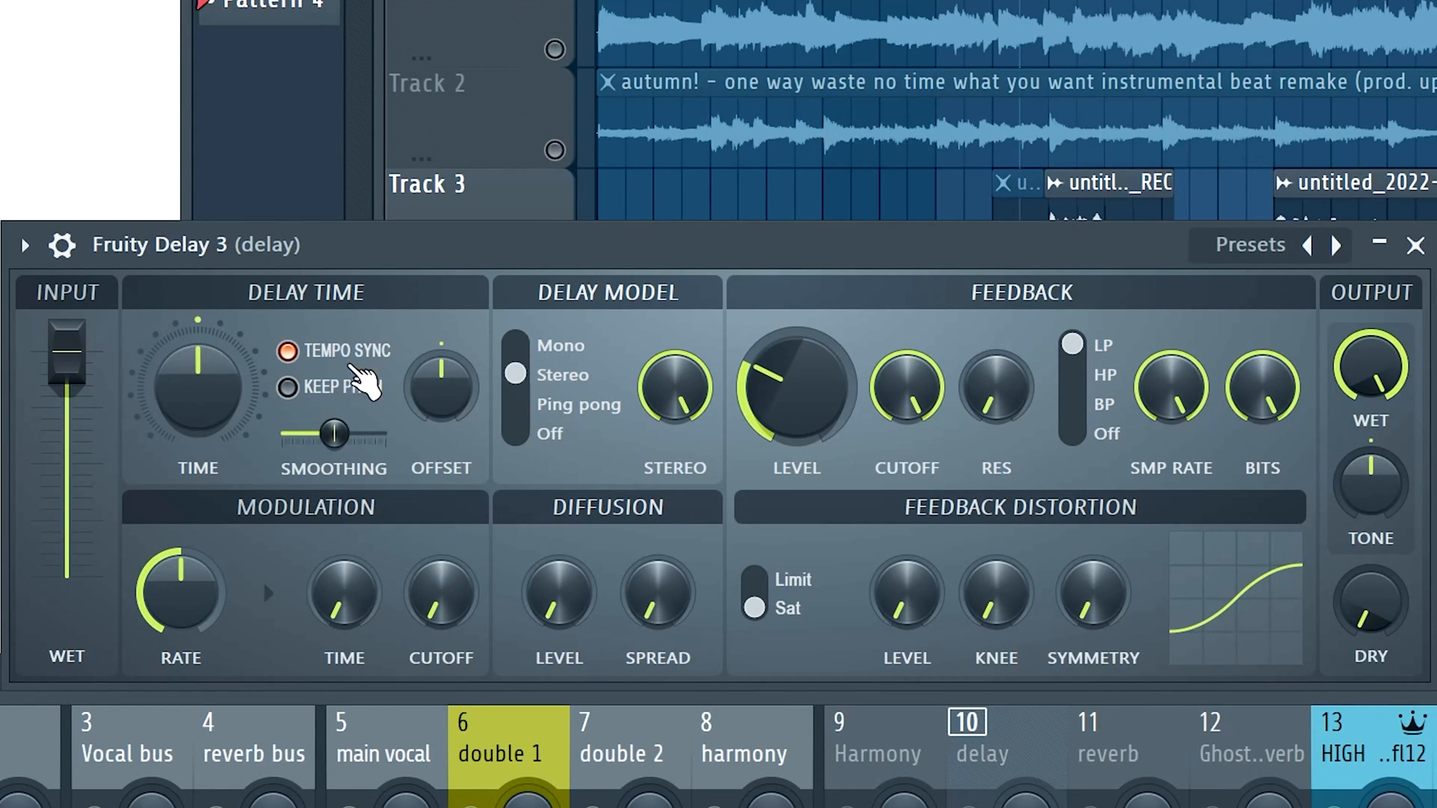
click(1414, 246)
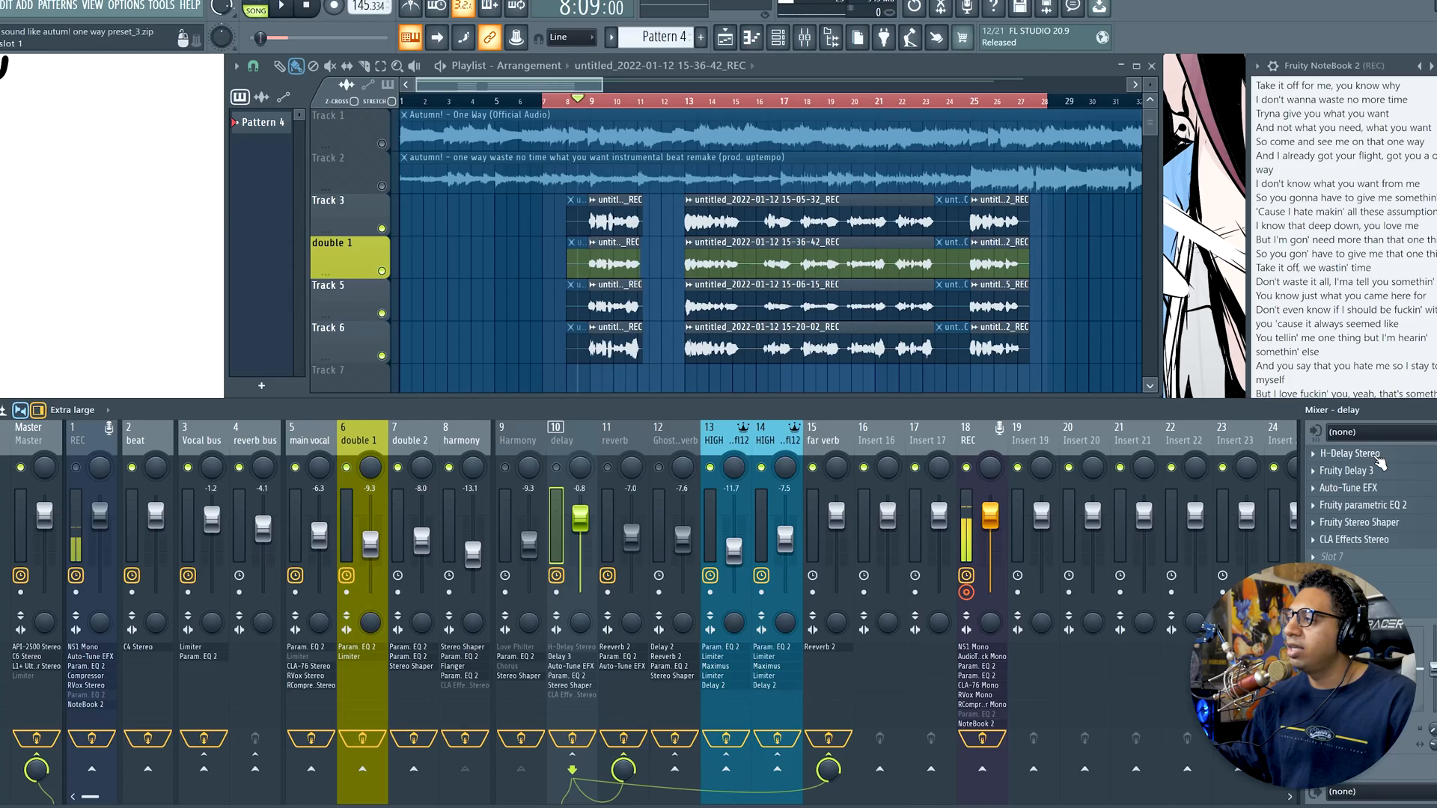
click(1378, 455)
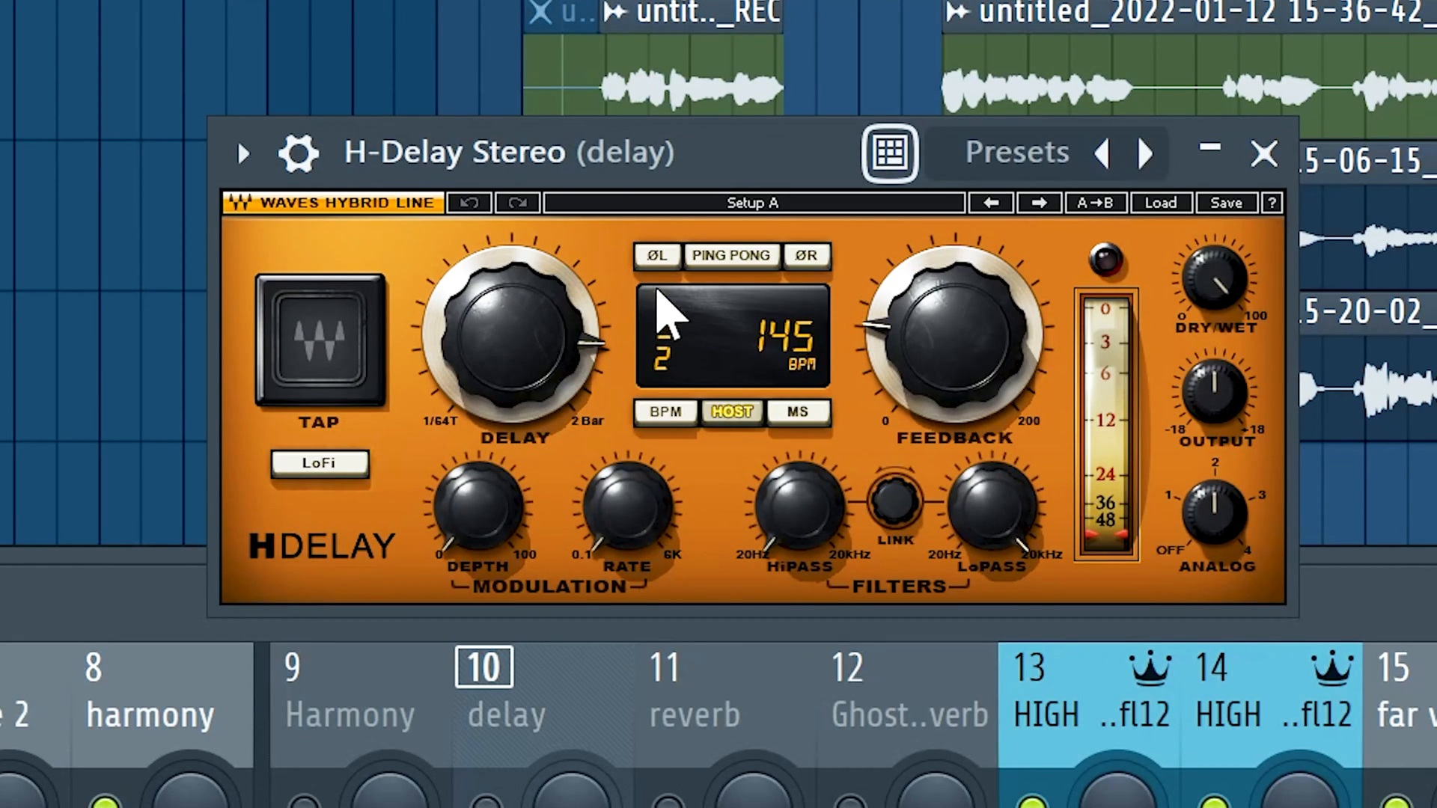
click(1264, 154)
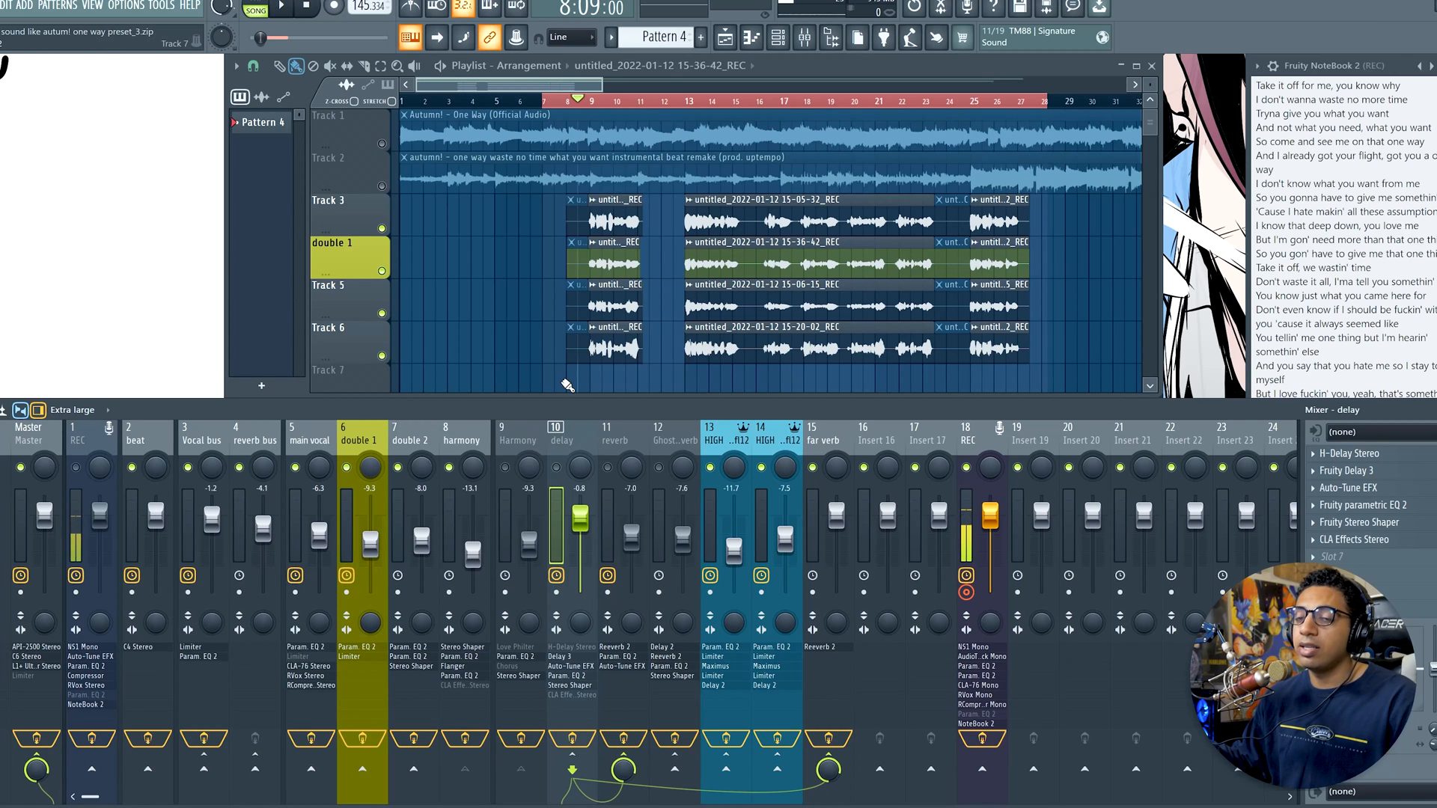
Solo Track 6 in the playlist, enable the delay mixer track and review its Fruity Delay 3 settings
click(462, 443)
right_click(382, 357)
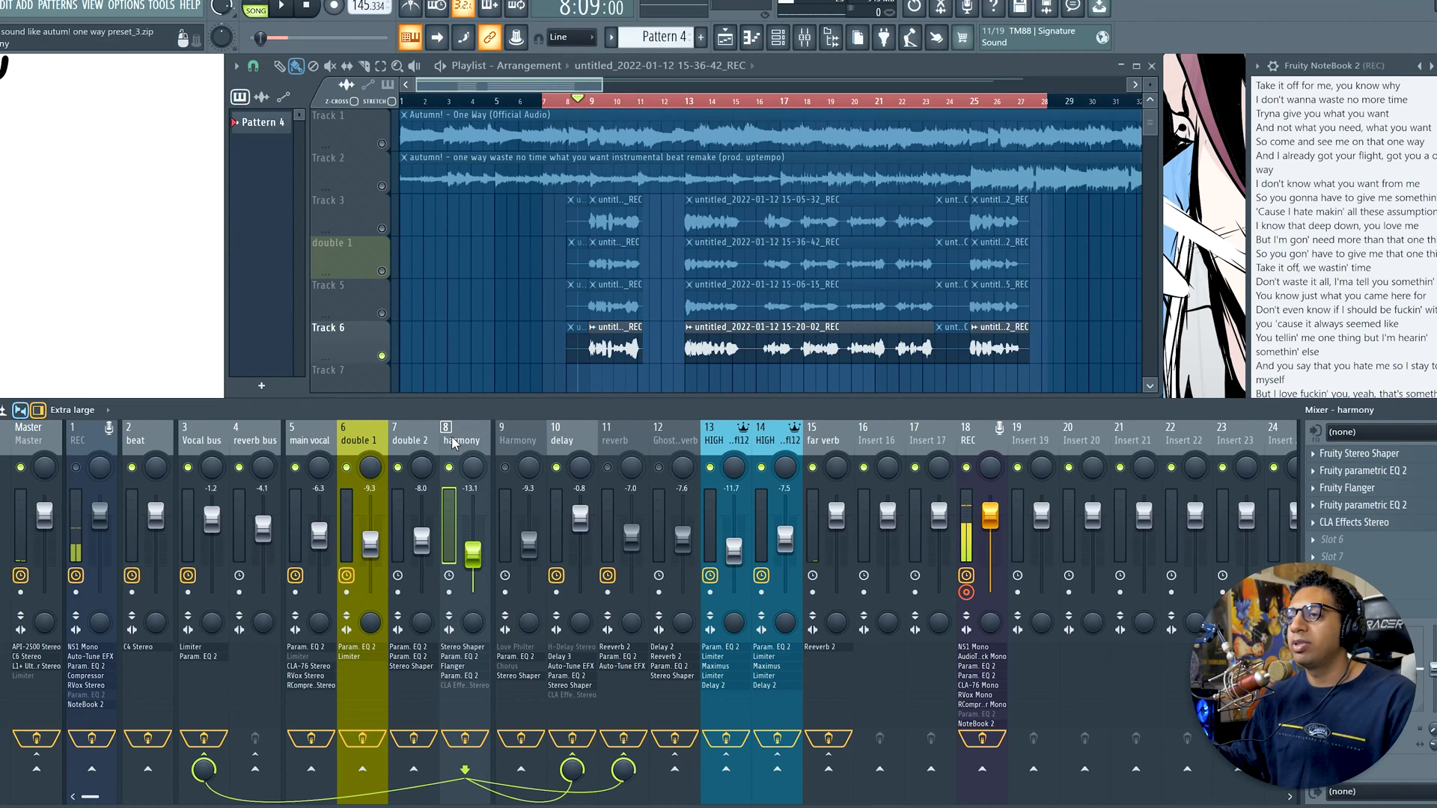
click(574, 443)
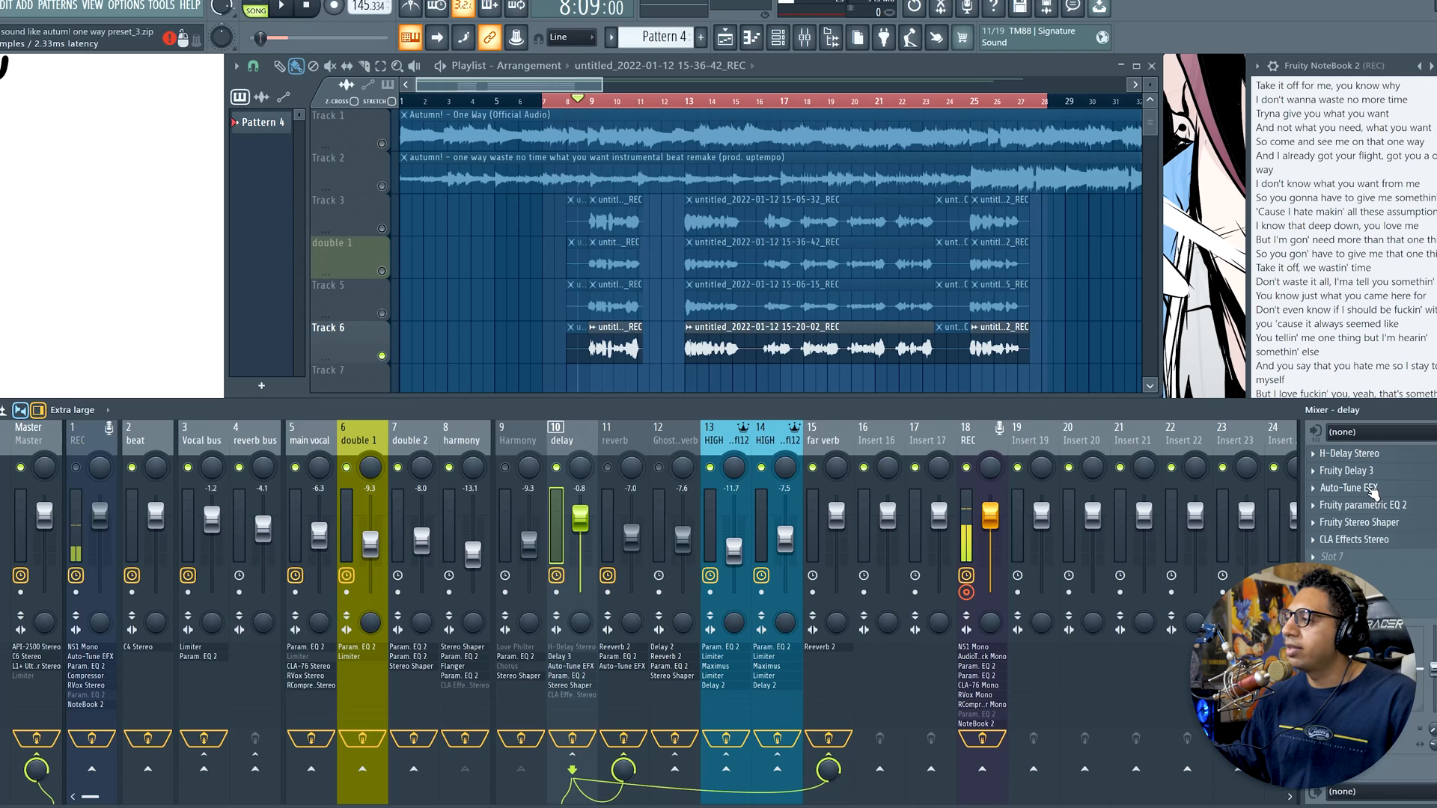
click(1354, 470)
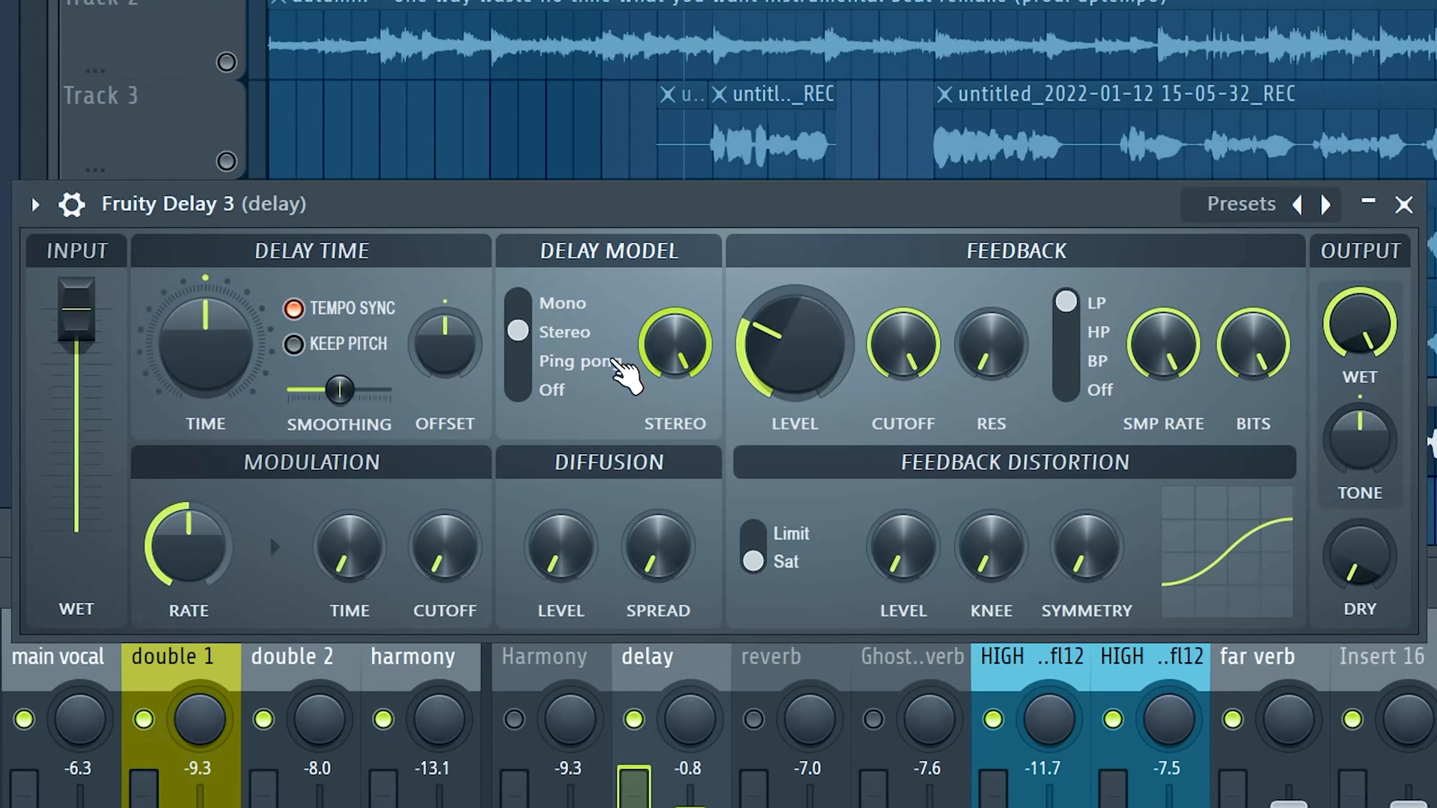
click(1404, 205)
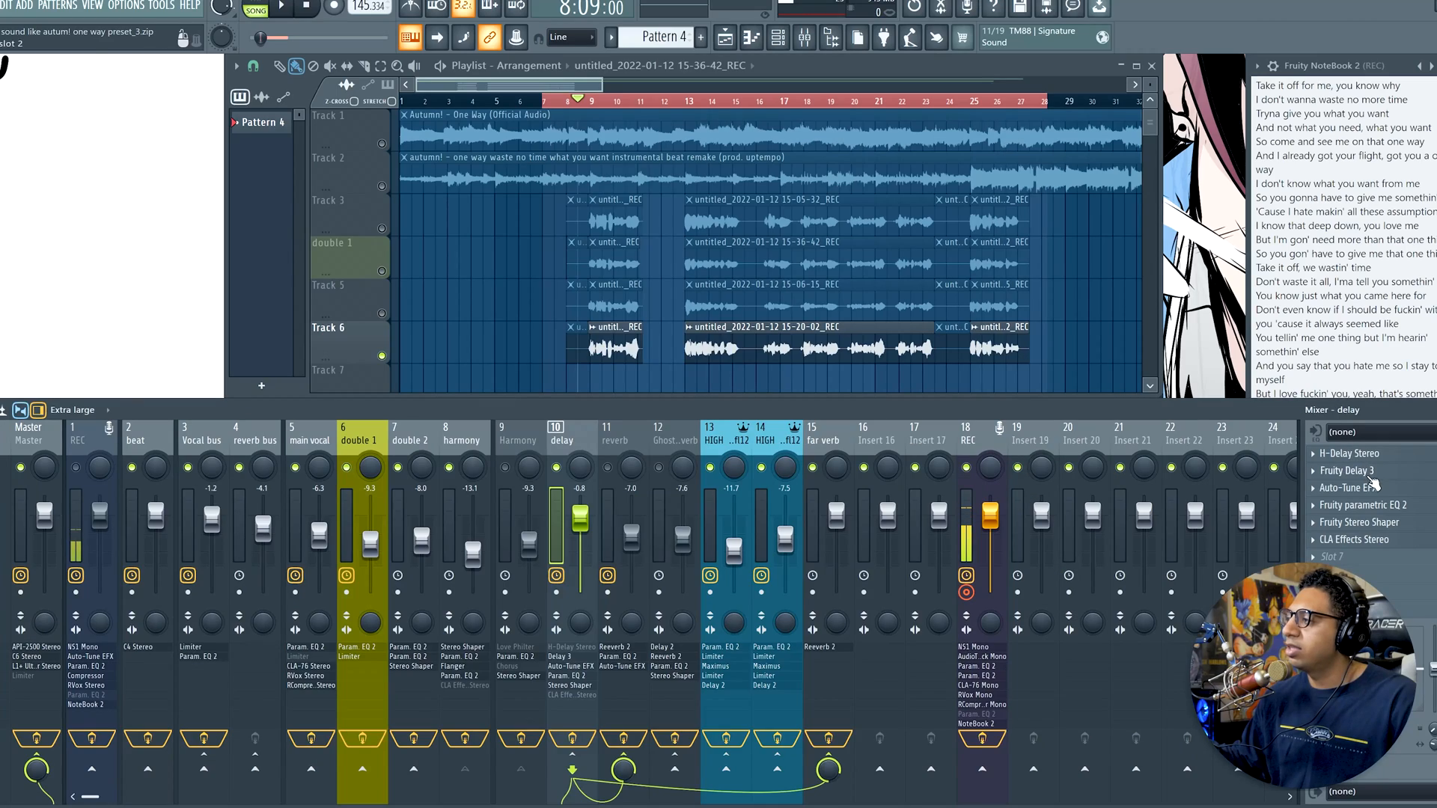
Examine the Auto-Tune EFX and Fruity Stereo Shaper settings on the delay mixer track
click(1373, 486)
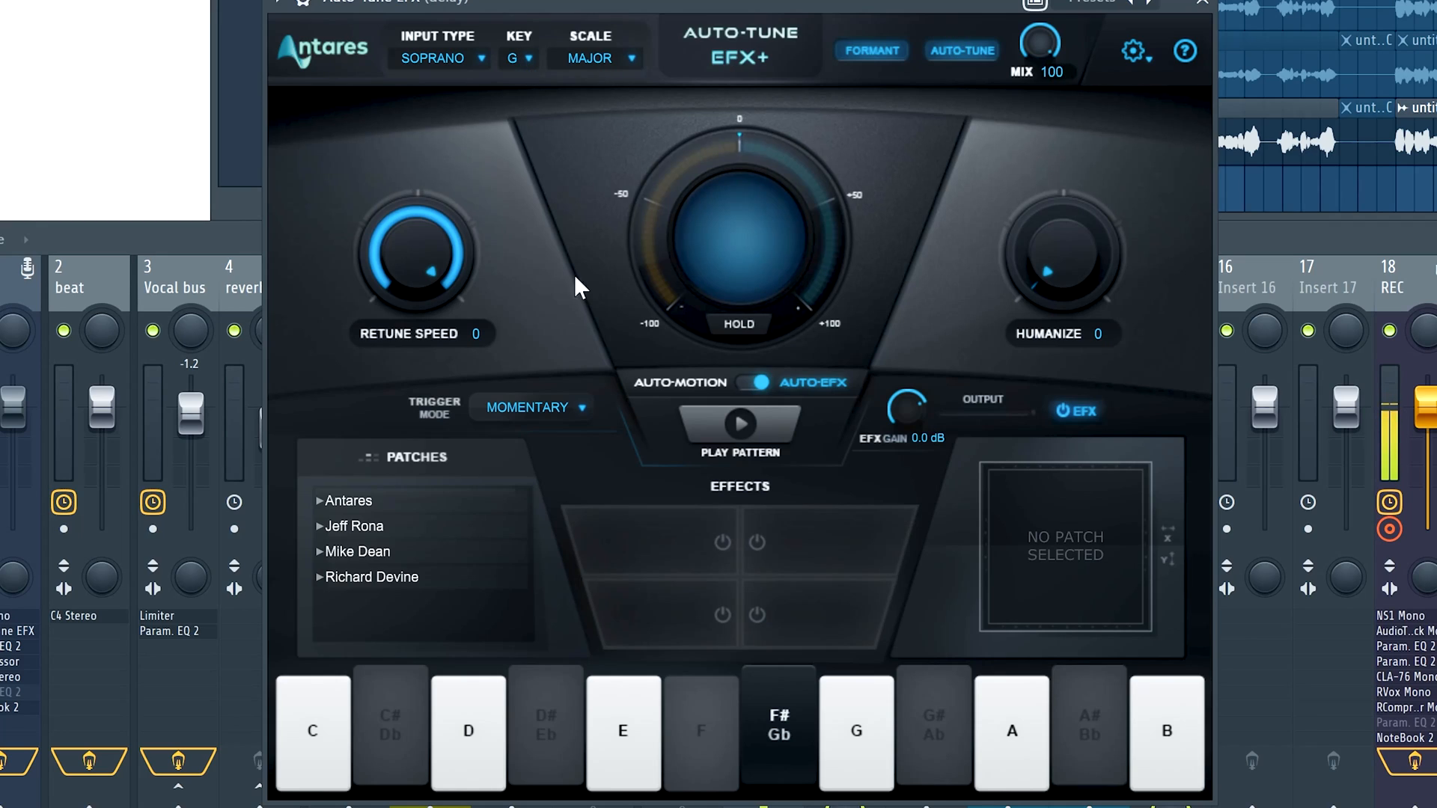
click(1201, 3)
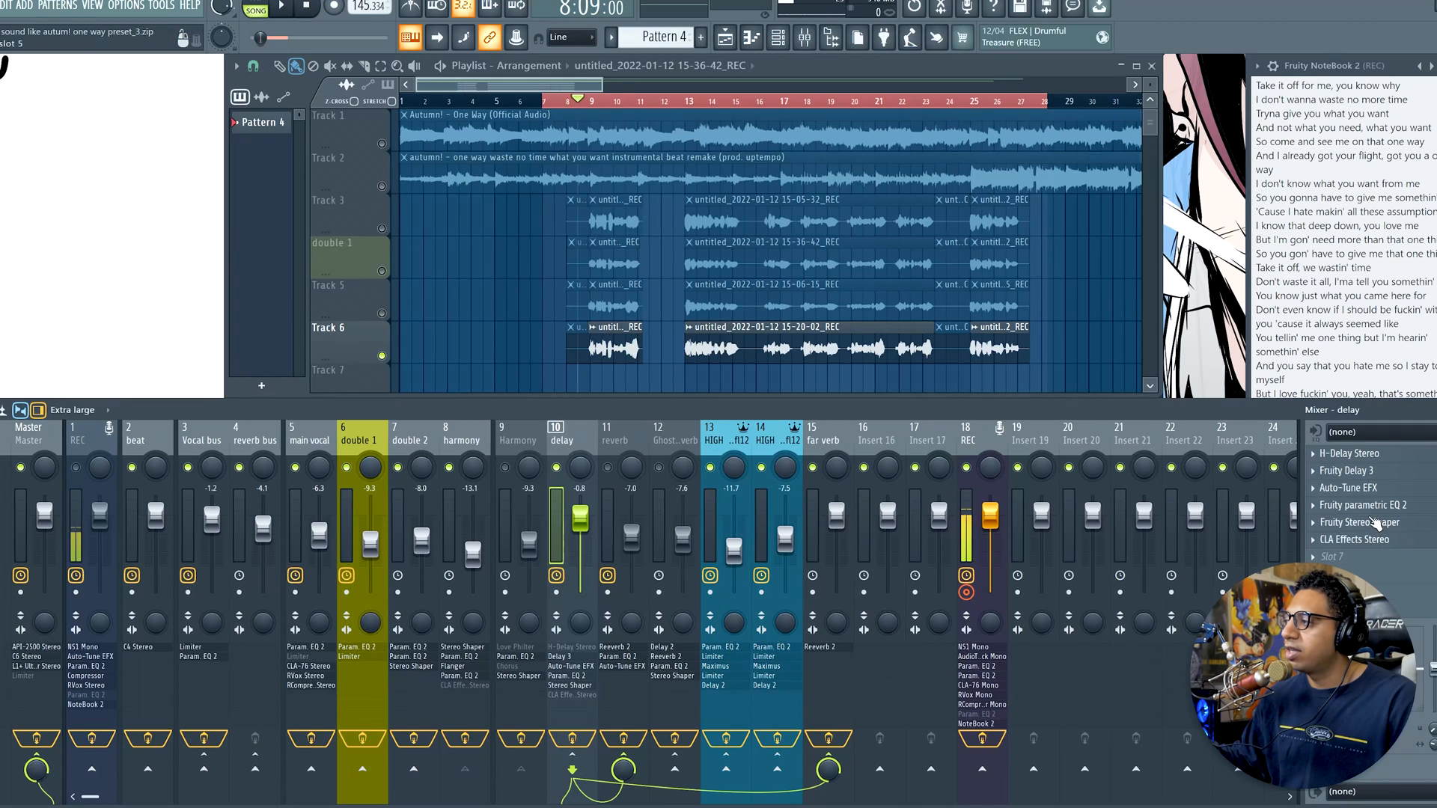
click(1358, 522)
drag(90, 103, 652, 361)
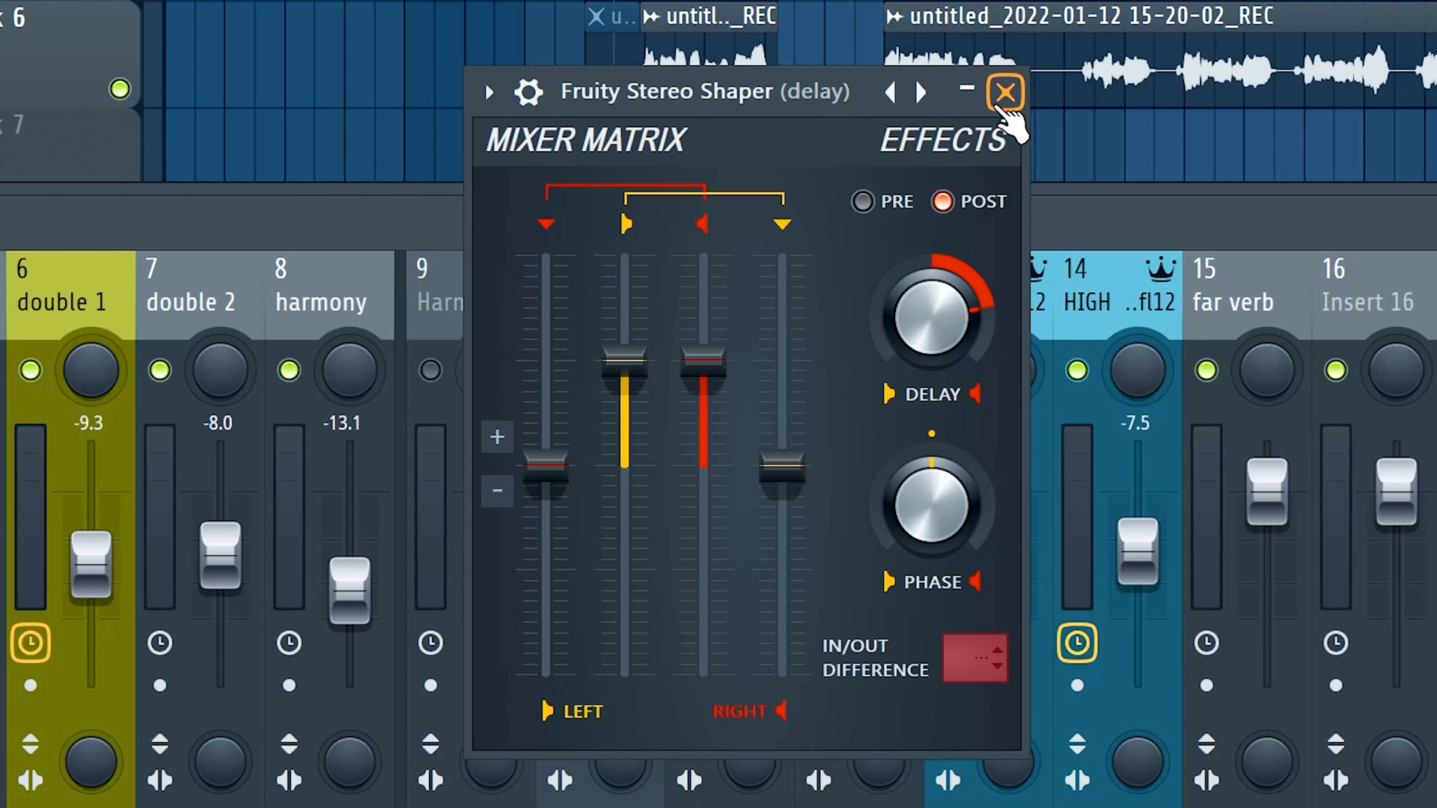
click(1004, 92)
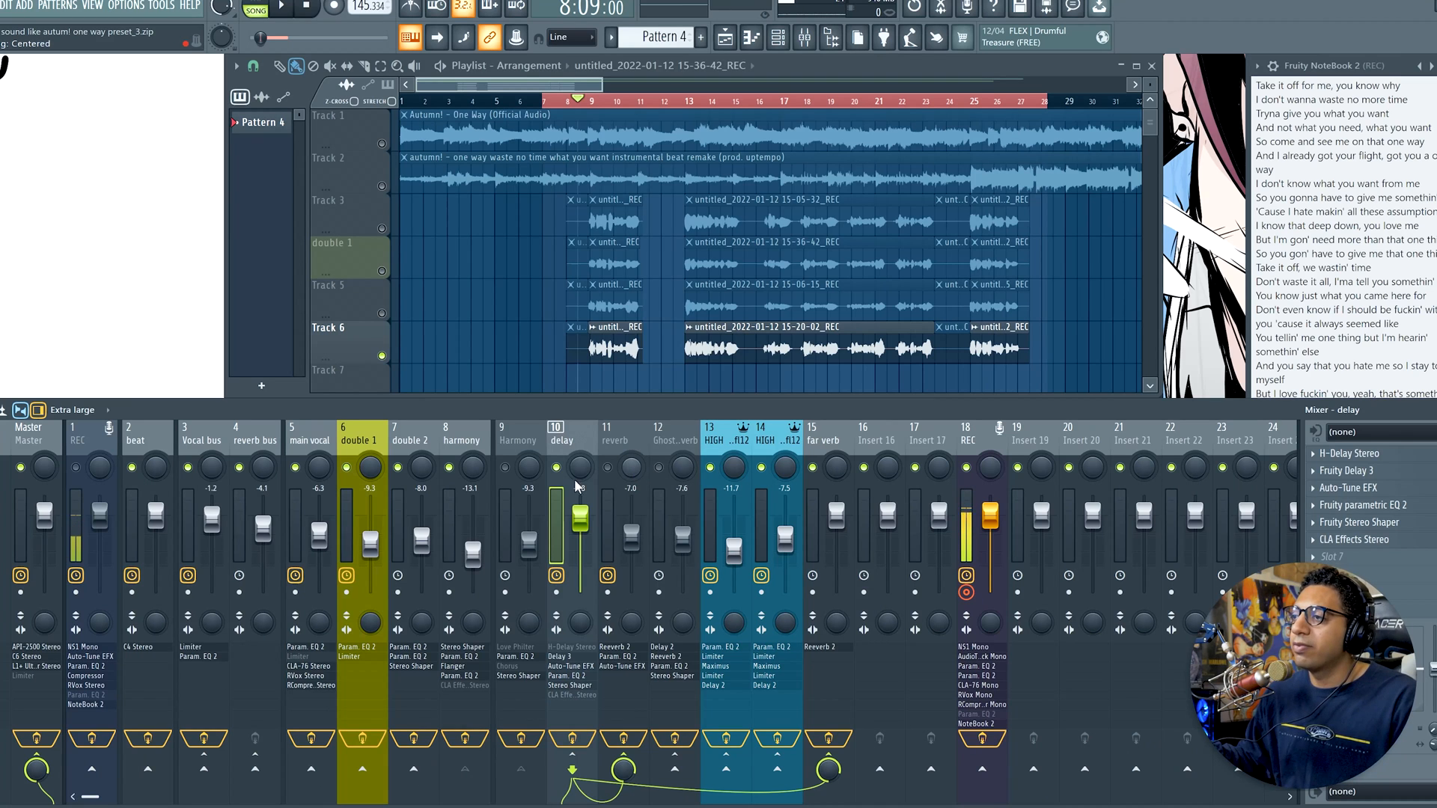
Enable the reverb mixer track and check which of the main vocal, double and harmony tracks send to it
click(617, 443)
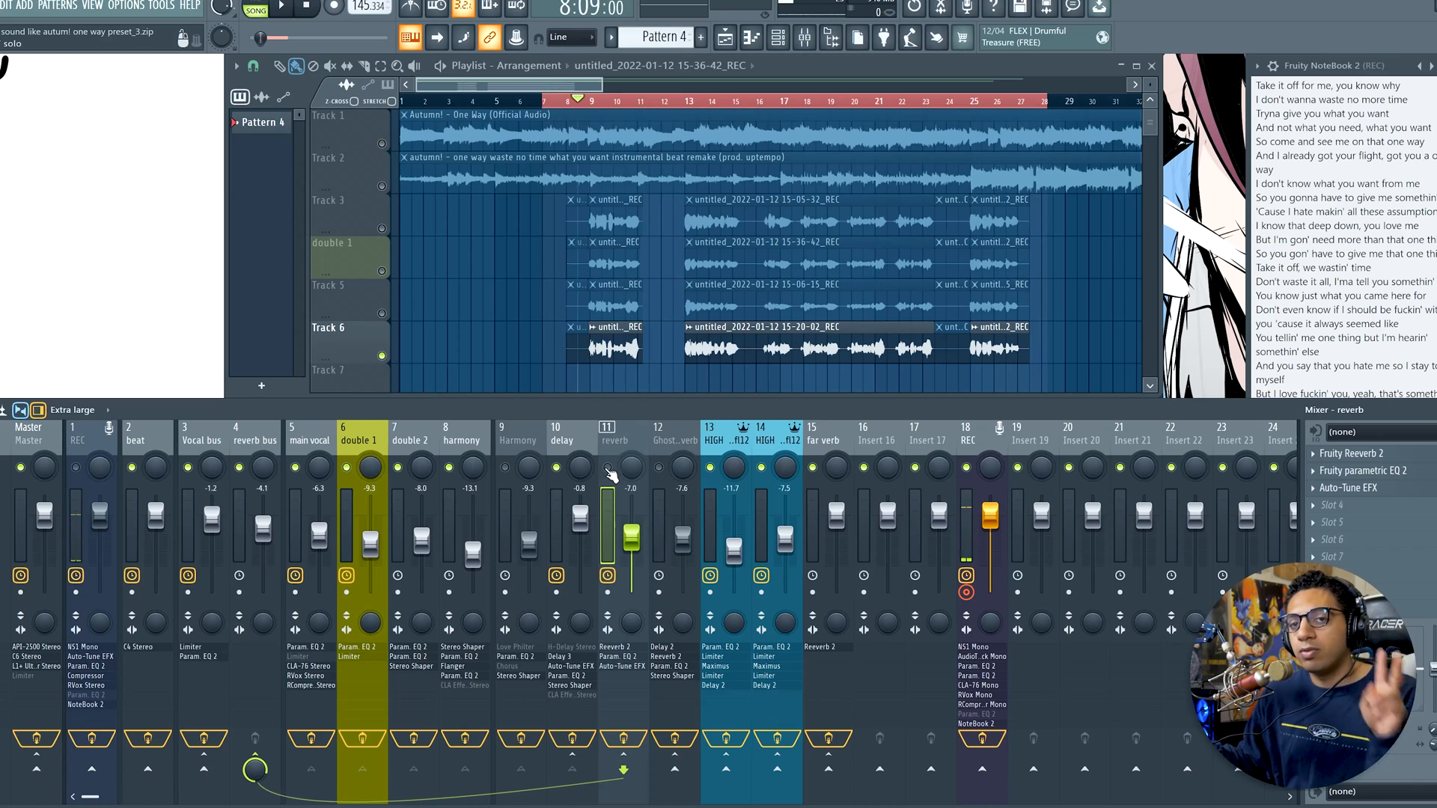
click(310, 441)
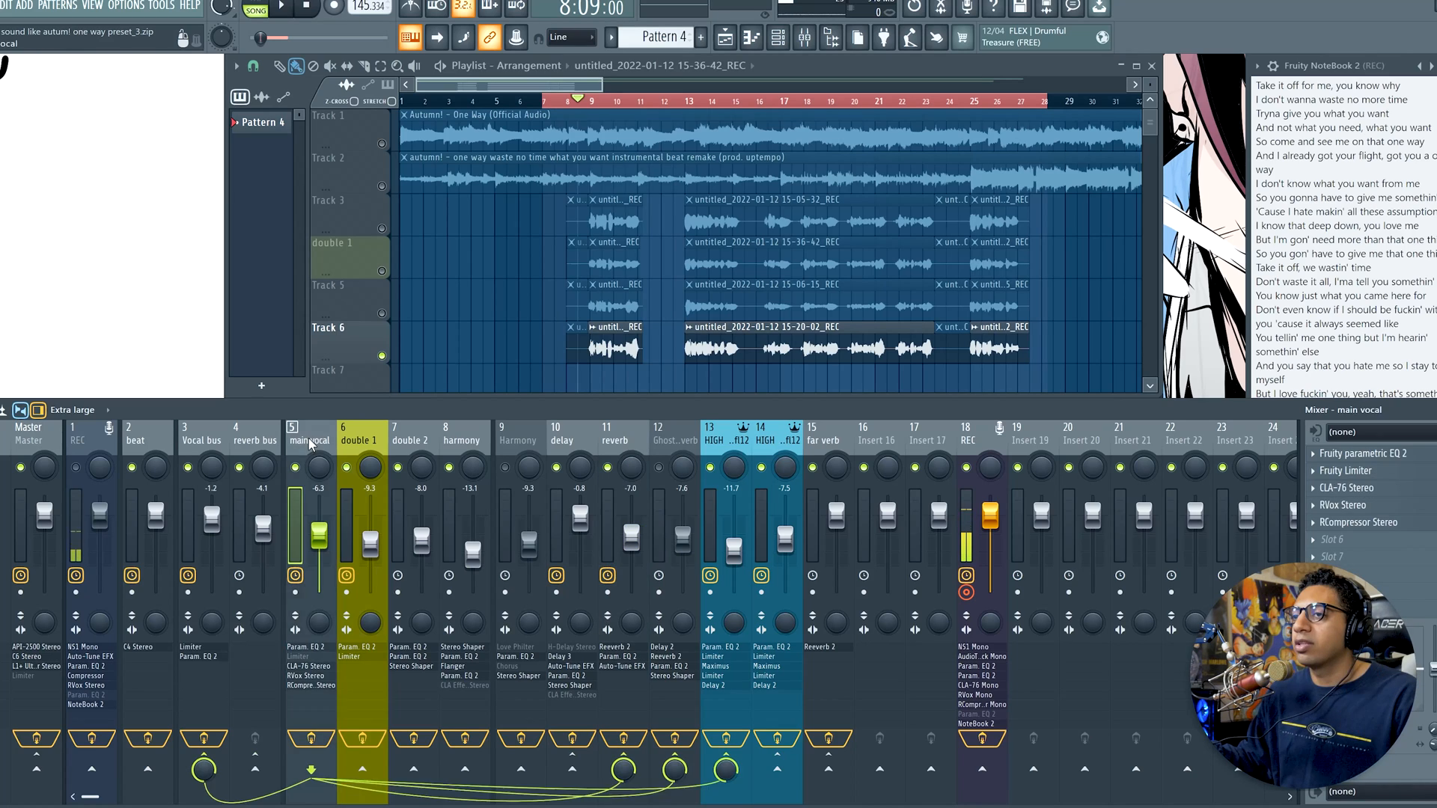
click(360, 441)
click(410, 441)
click(458, 442)
click(384, 440)
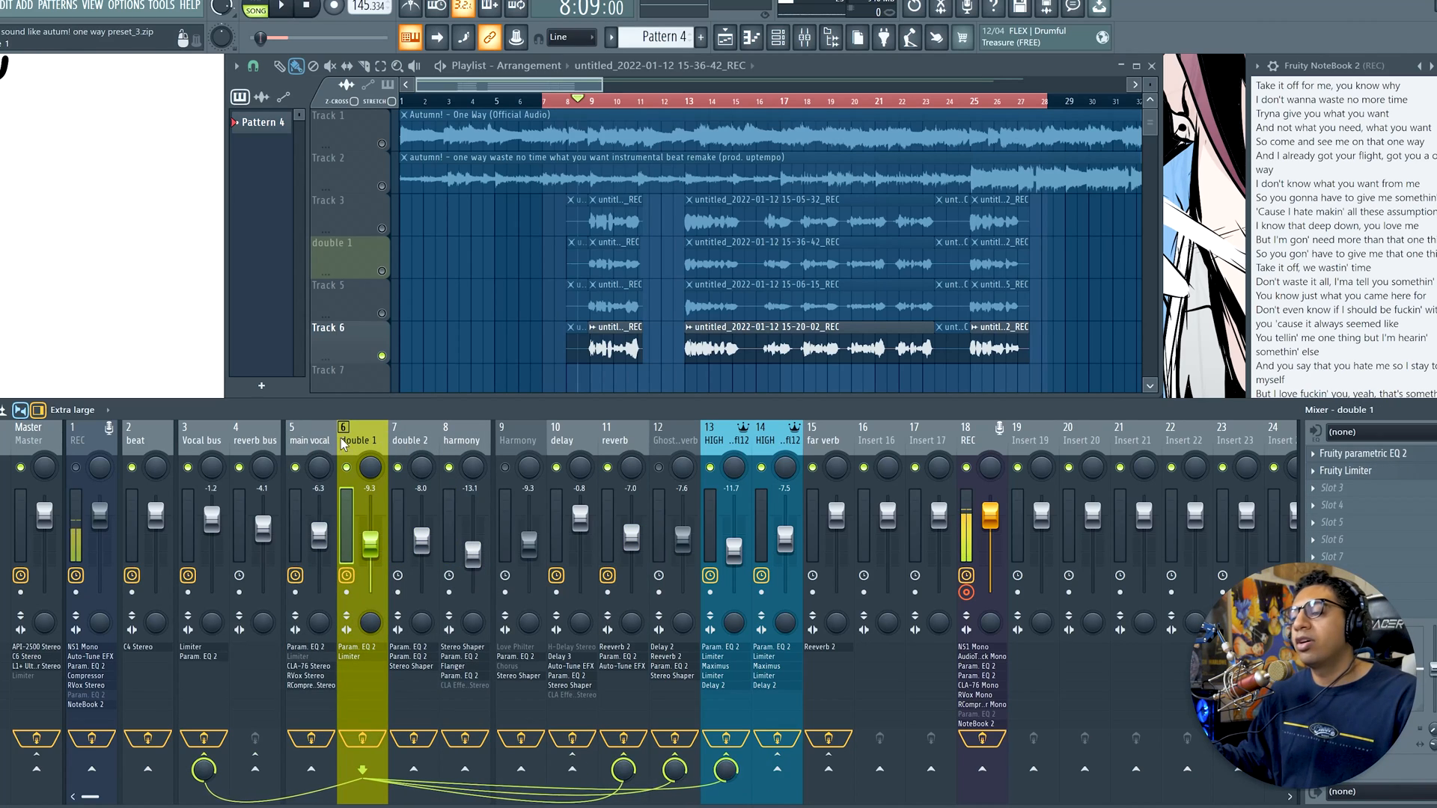
click(310, 441)
Disable the delay mixer track and examine the Fruity Reeverb 2 and Auto-Tune EFX settings on the reverb mixer track
click(557, 468)
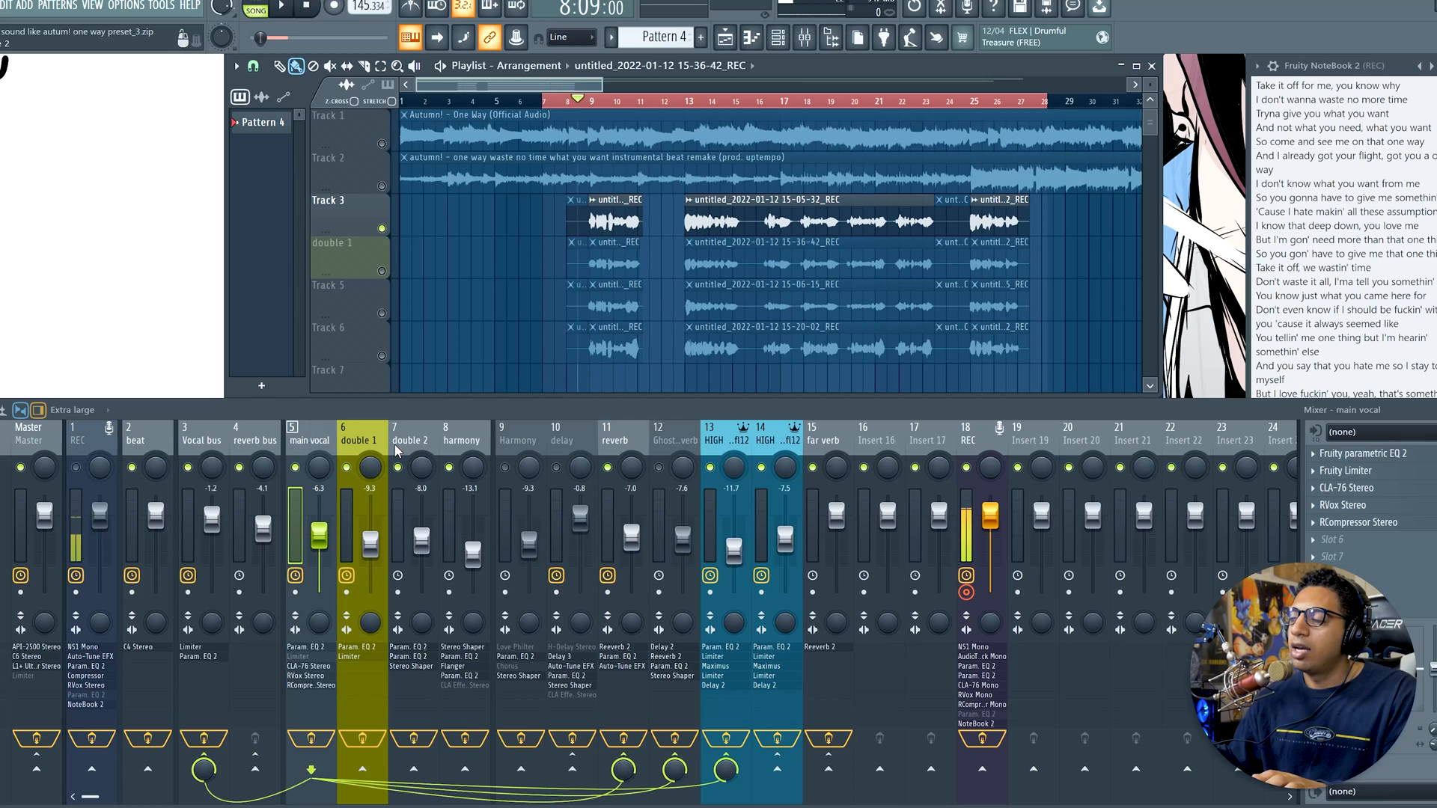
click(621, 443)
click(1347, 454)
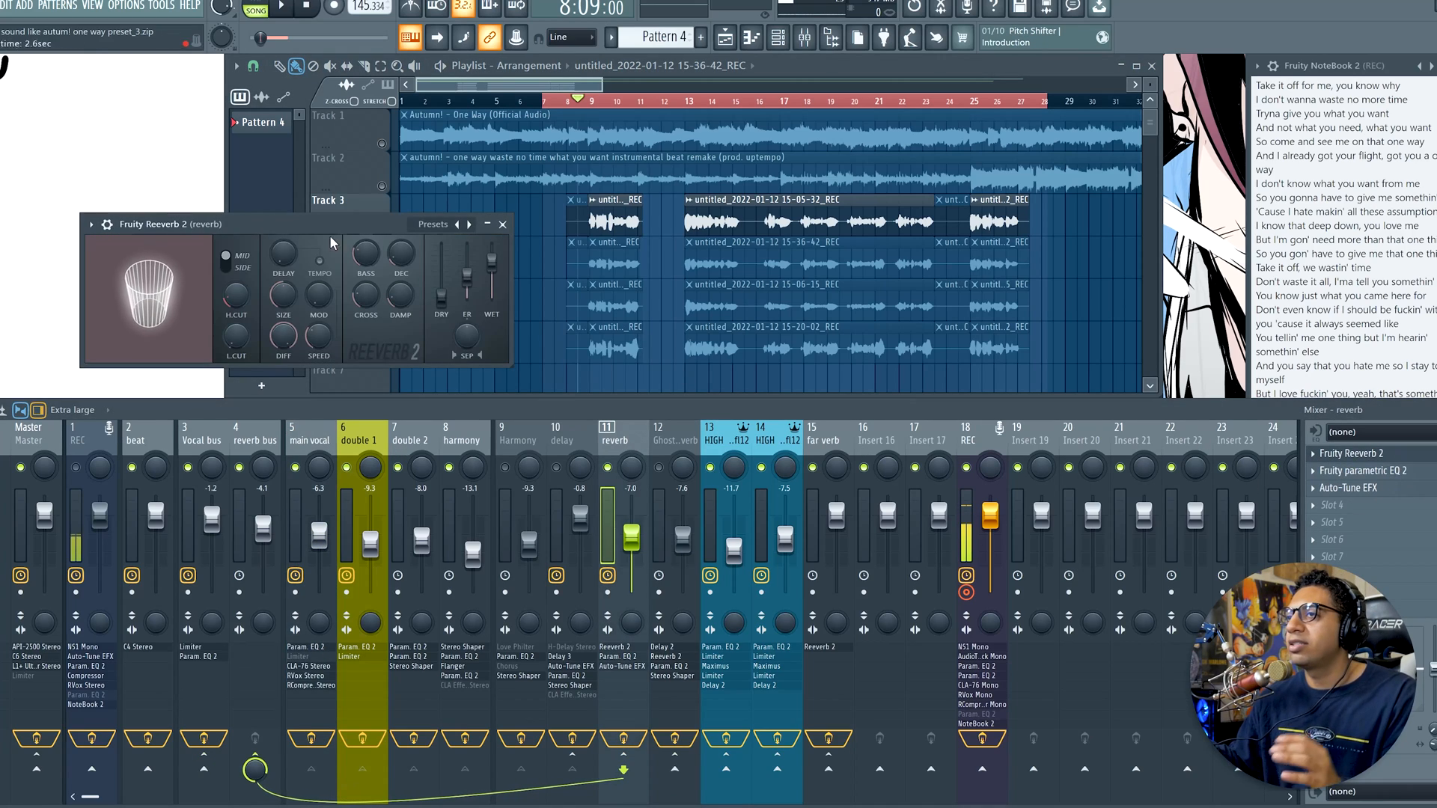
drag(329, 236, 606, 319)
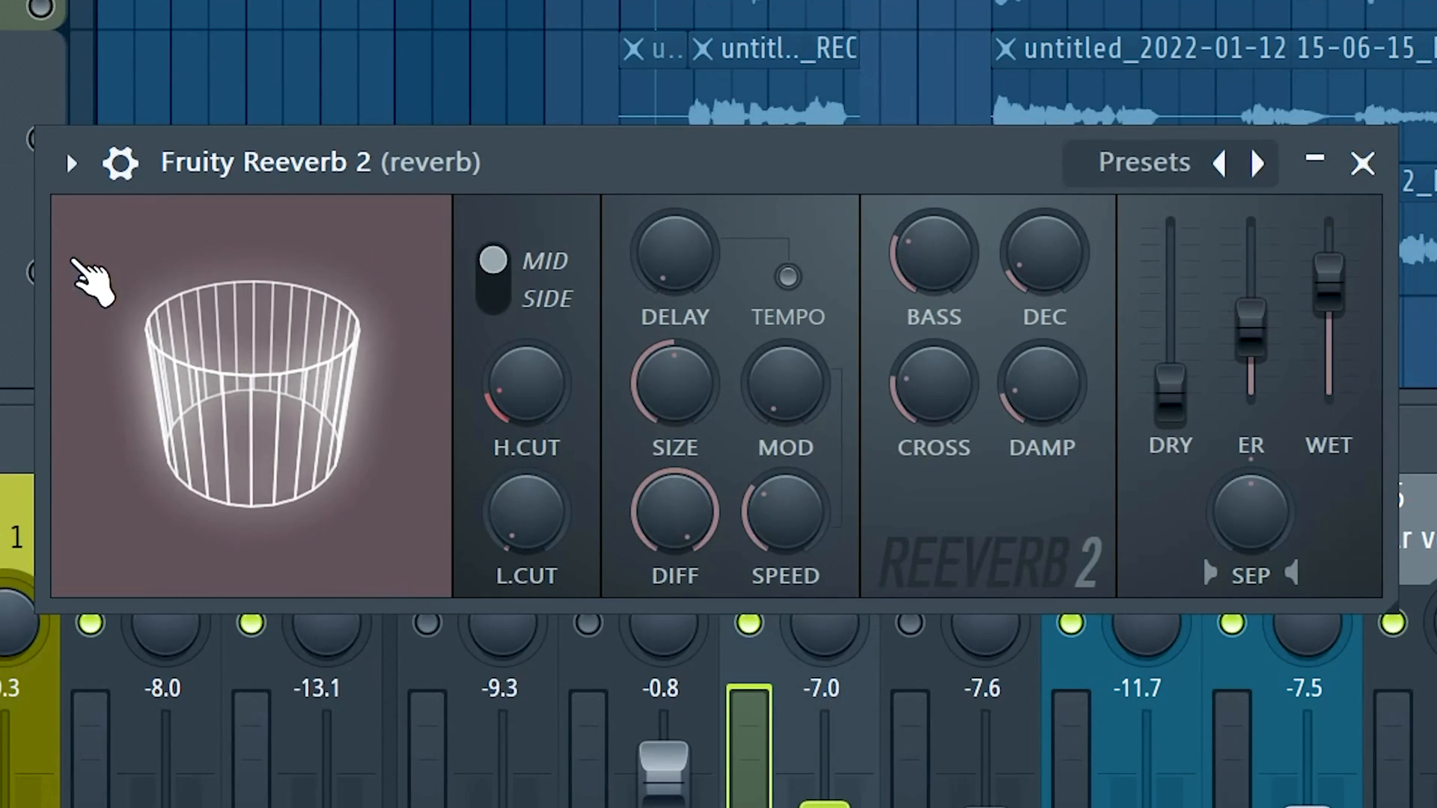
drag(1057, 275, 1057, 289)
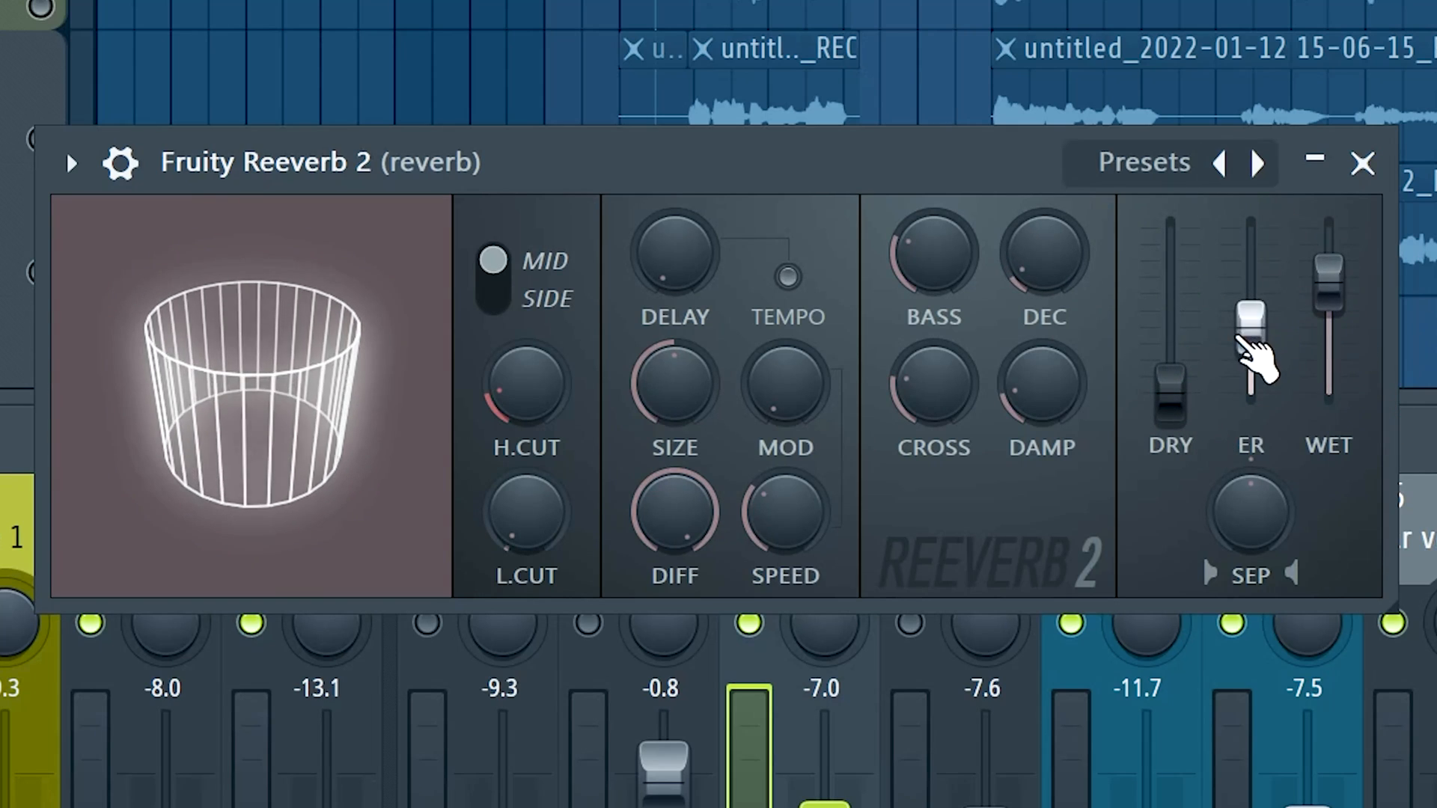
click(1362, 166)
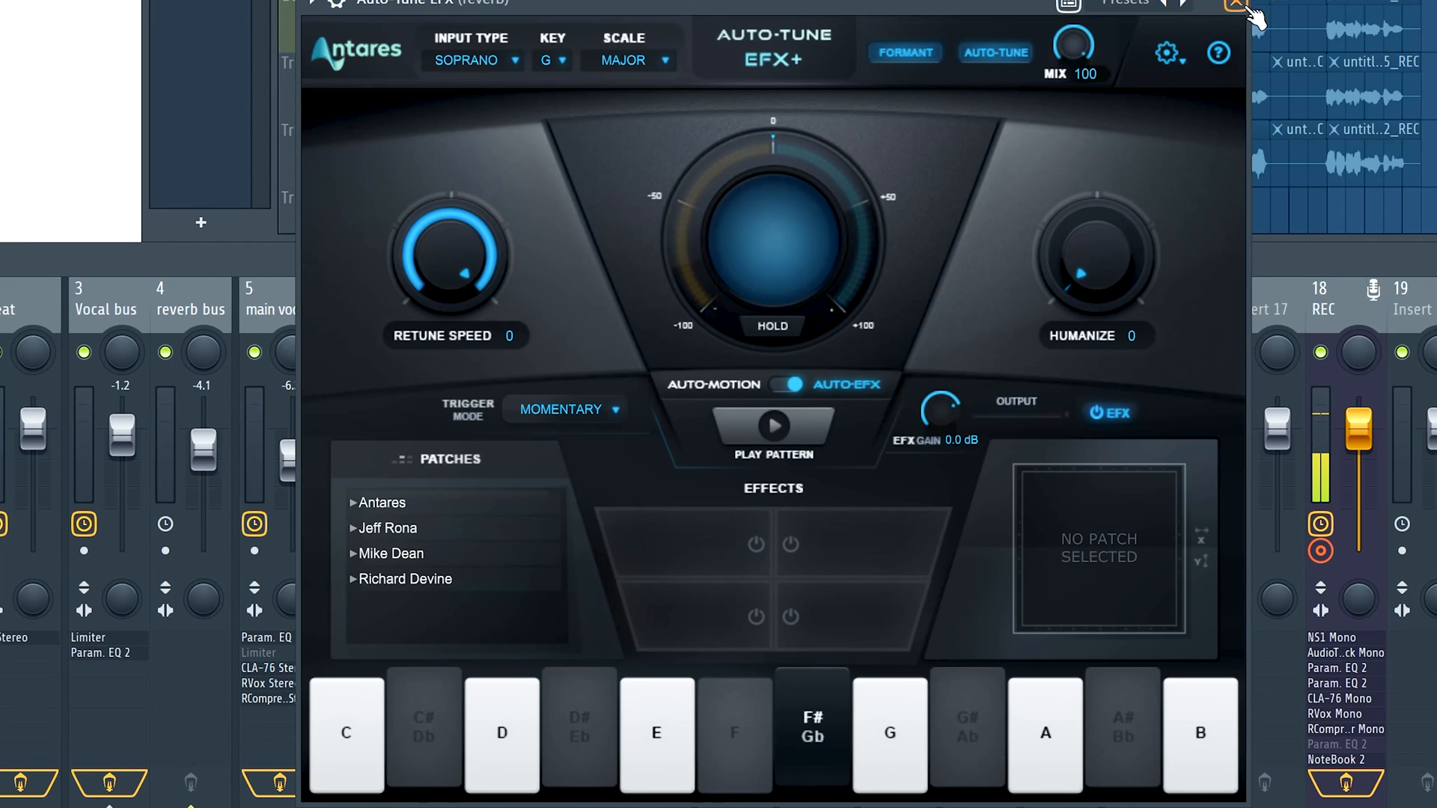
click(1248, 6)
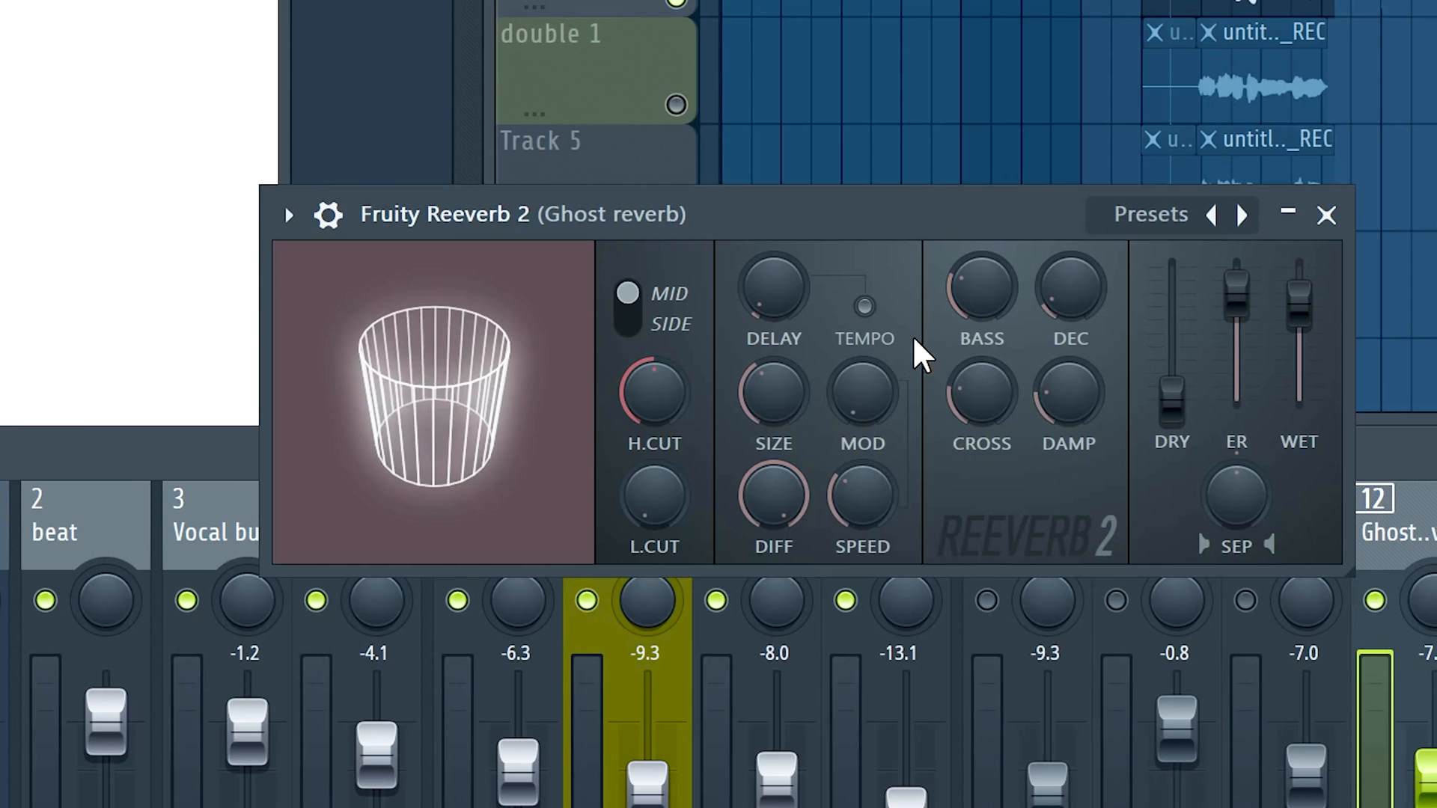
Examine the Fruity Reeverb 2, Fruity parametric EQ 2 and Fruity Stereo Shaper settings on the Ghost reverb mixer track
drag(1066, 296, 1058, 273)
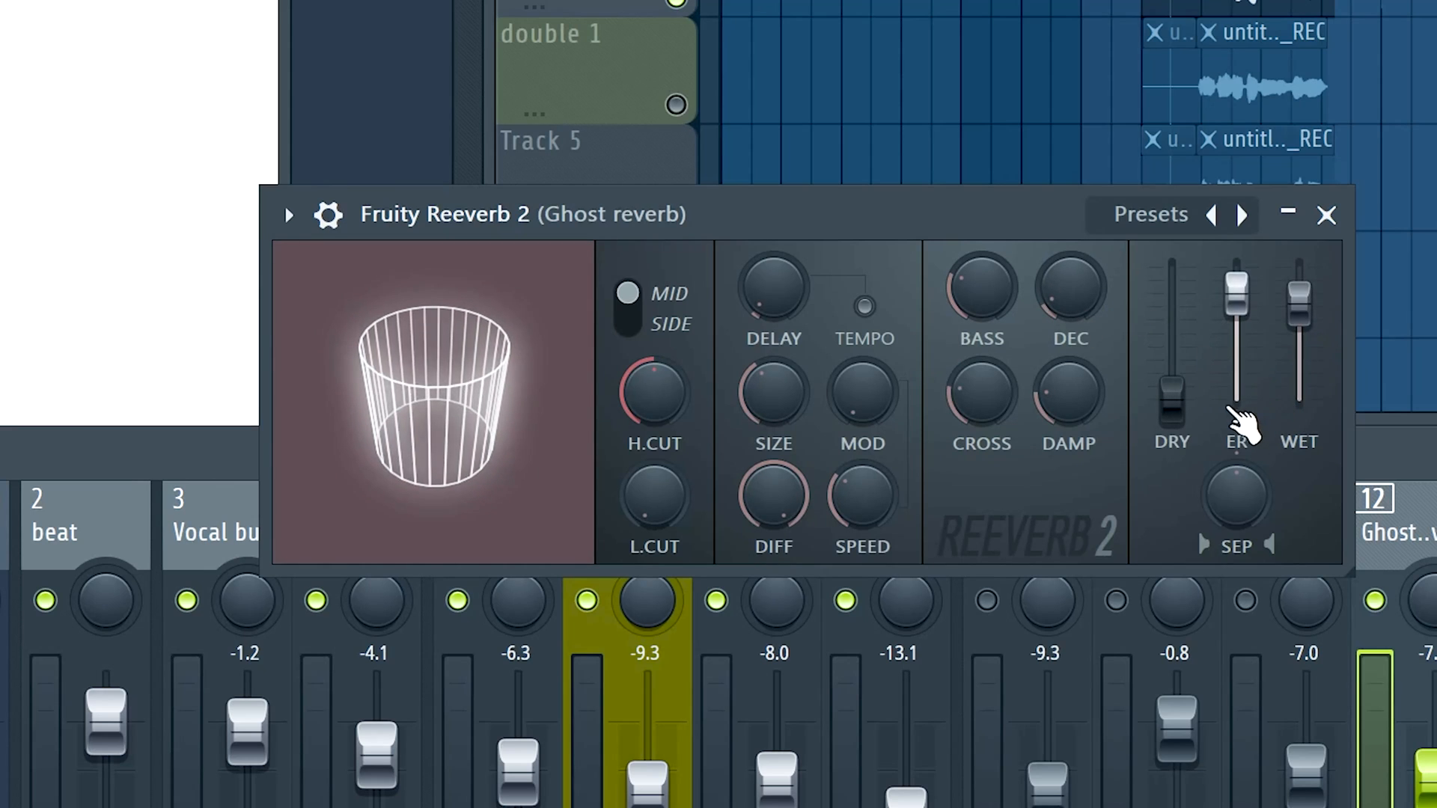
click(1326, 225)
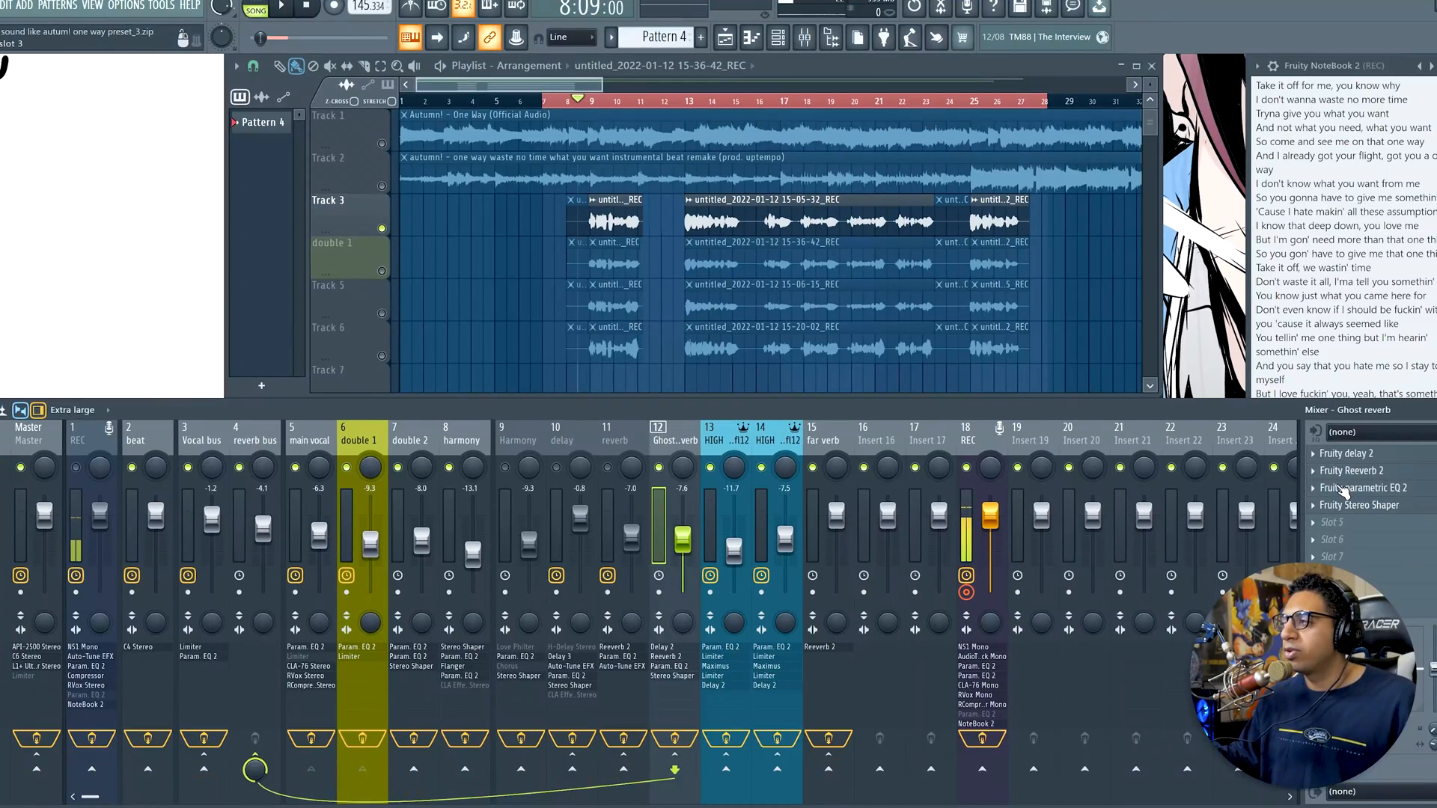
click(1342, 489)
drag(327, 112, 903, 49)
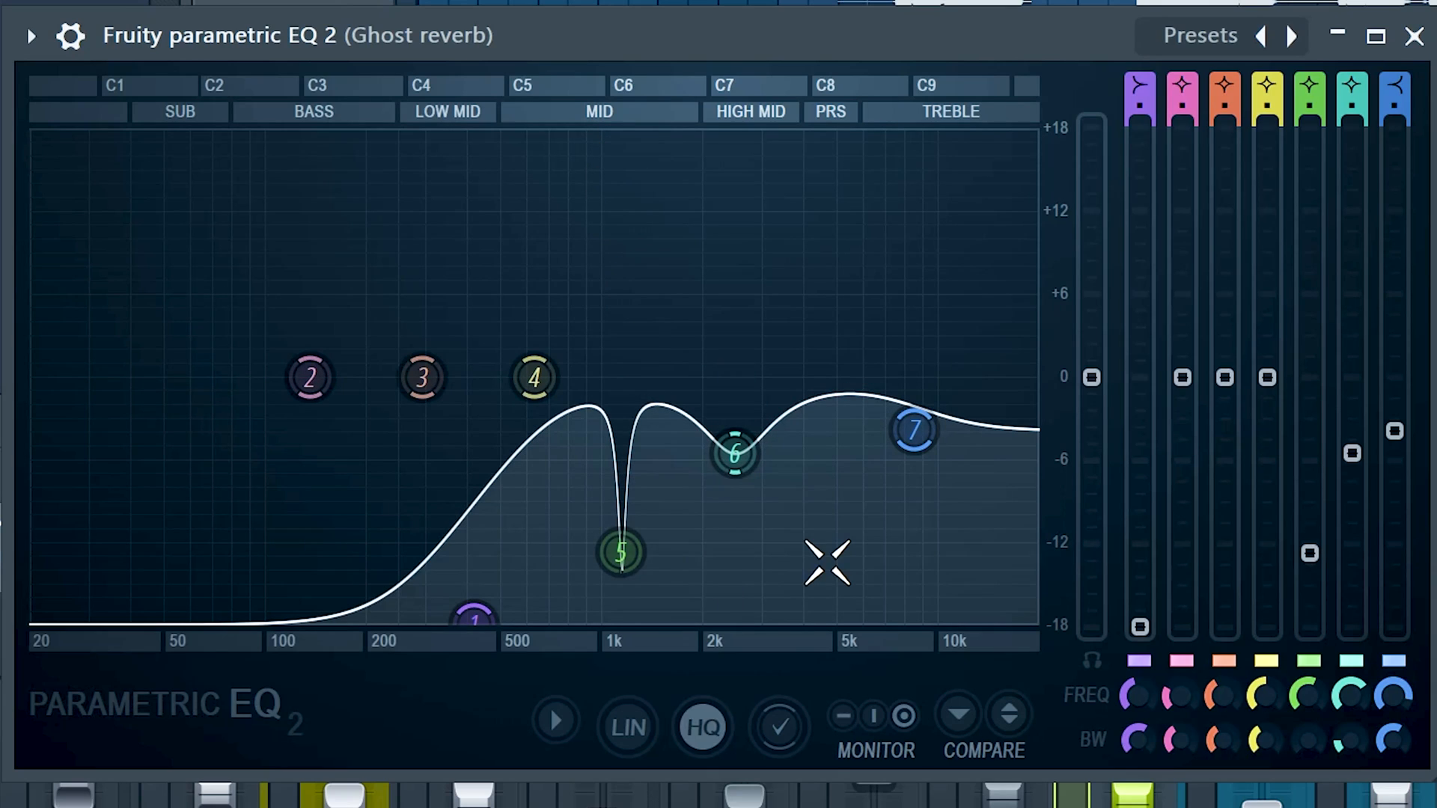
mouse_move(658, 532)
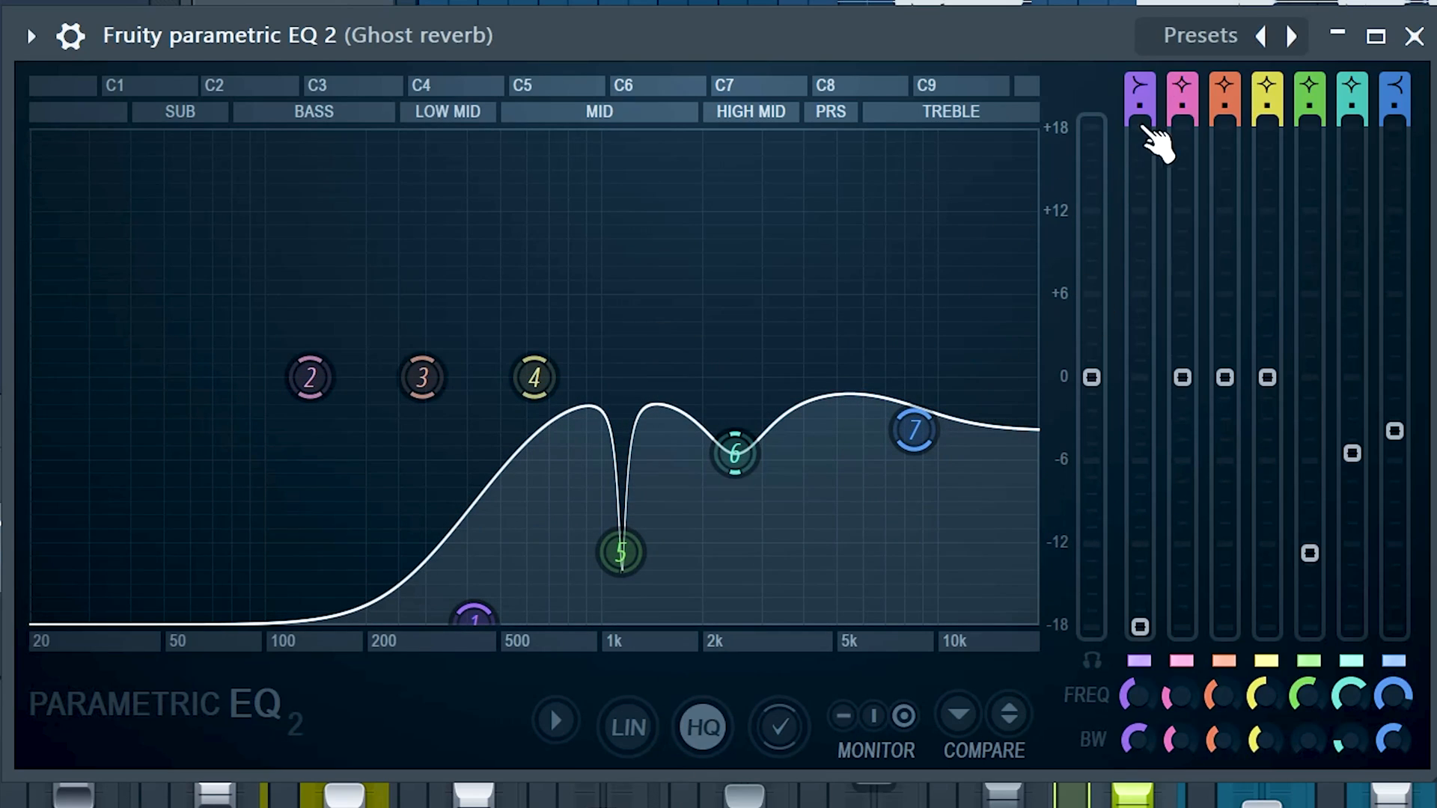
click(1414, 36)
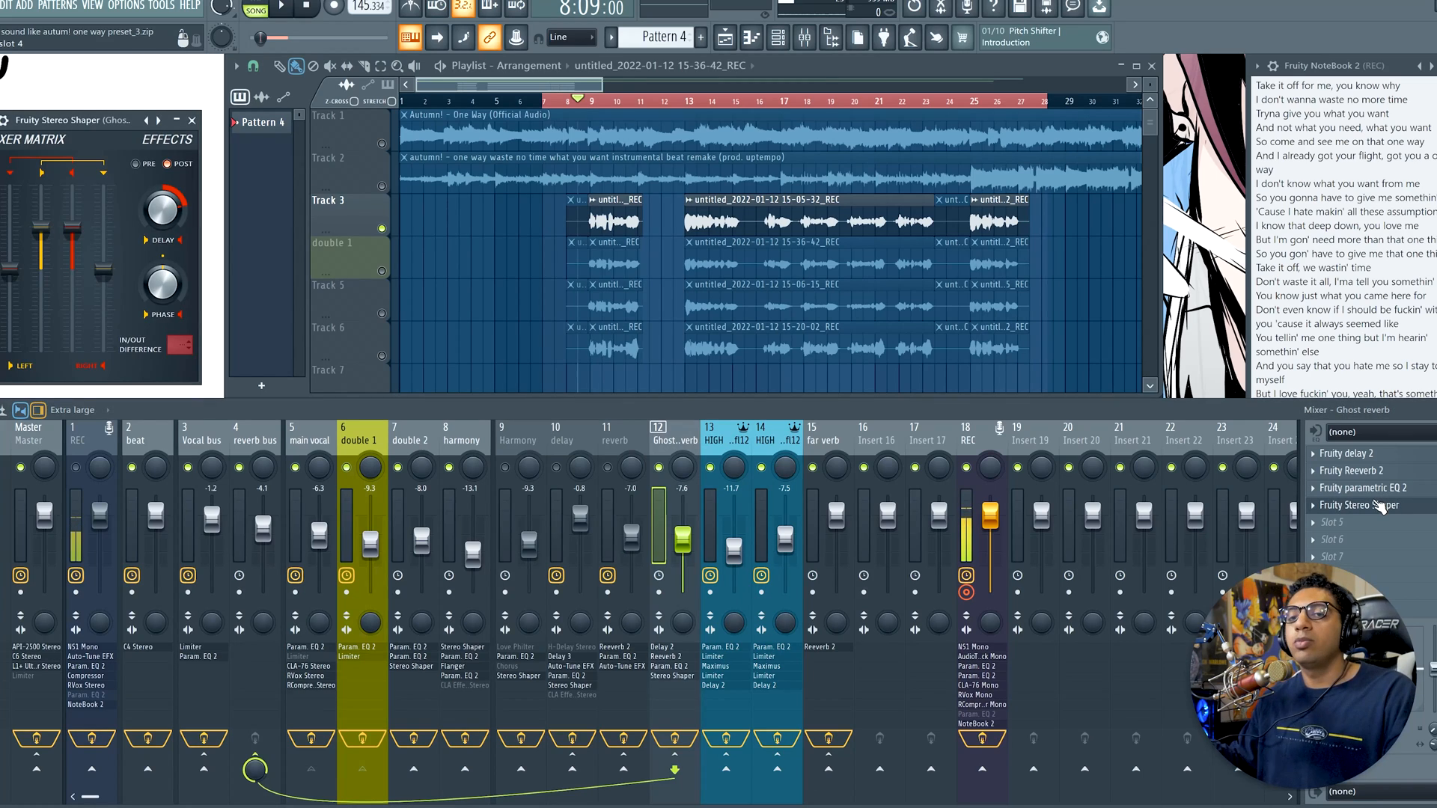
drag(90, 120, 584, 292)
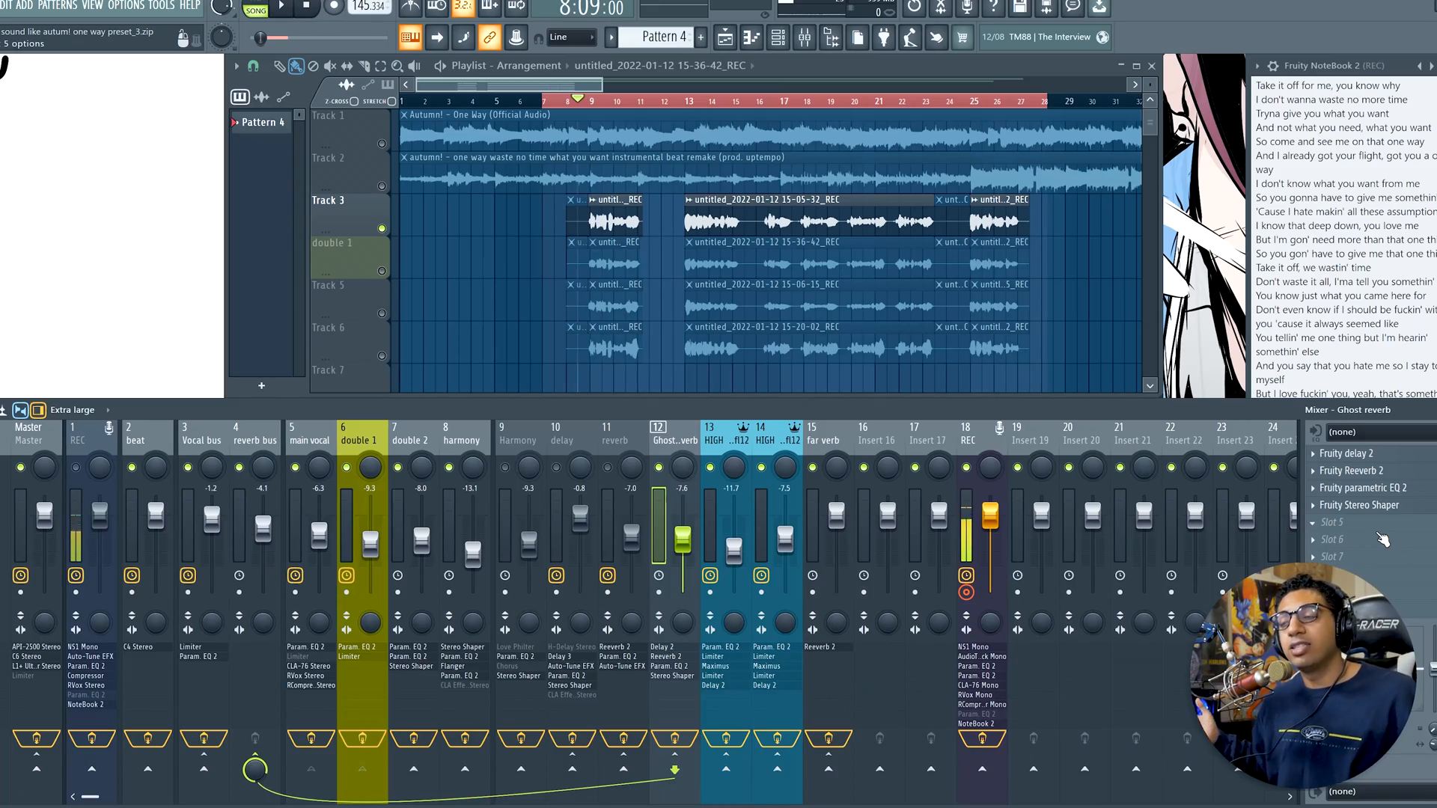
Re-enable playlist tracks 2 through 6 and bring up the loadable presets of the API-2500 Stereo compressor on the Master mixer track
click(382, 271)
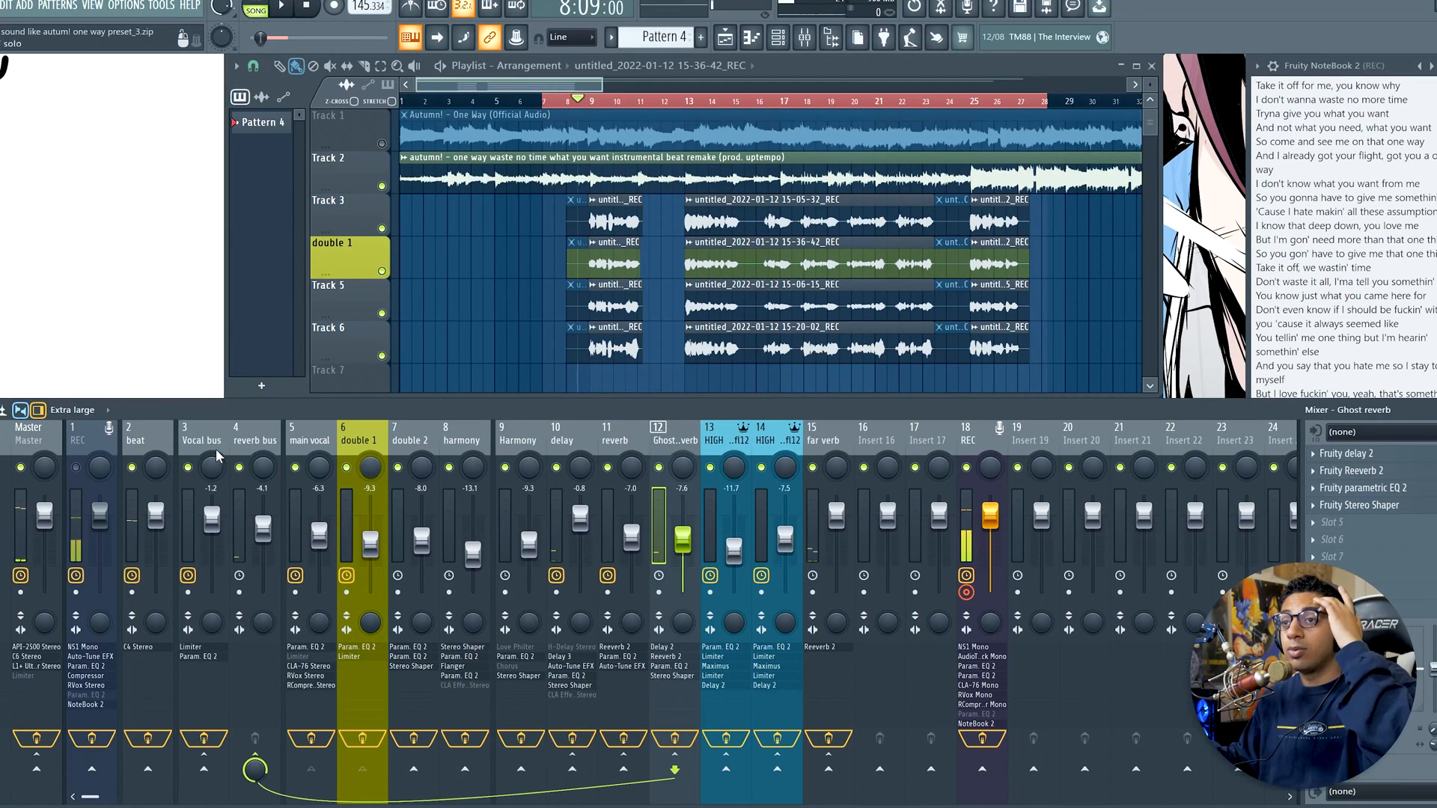
click(45, 439)
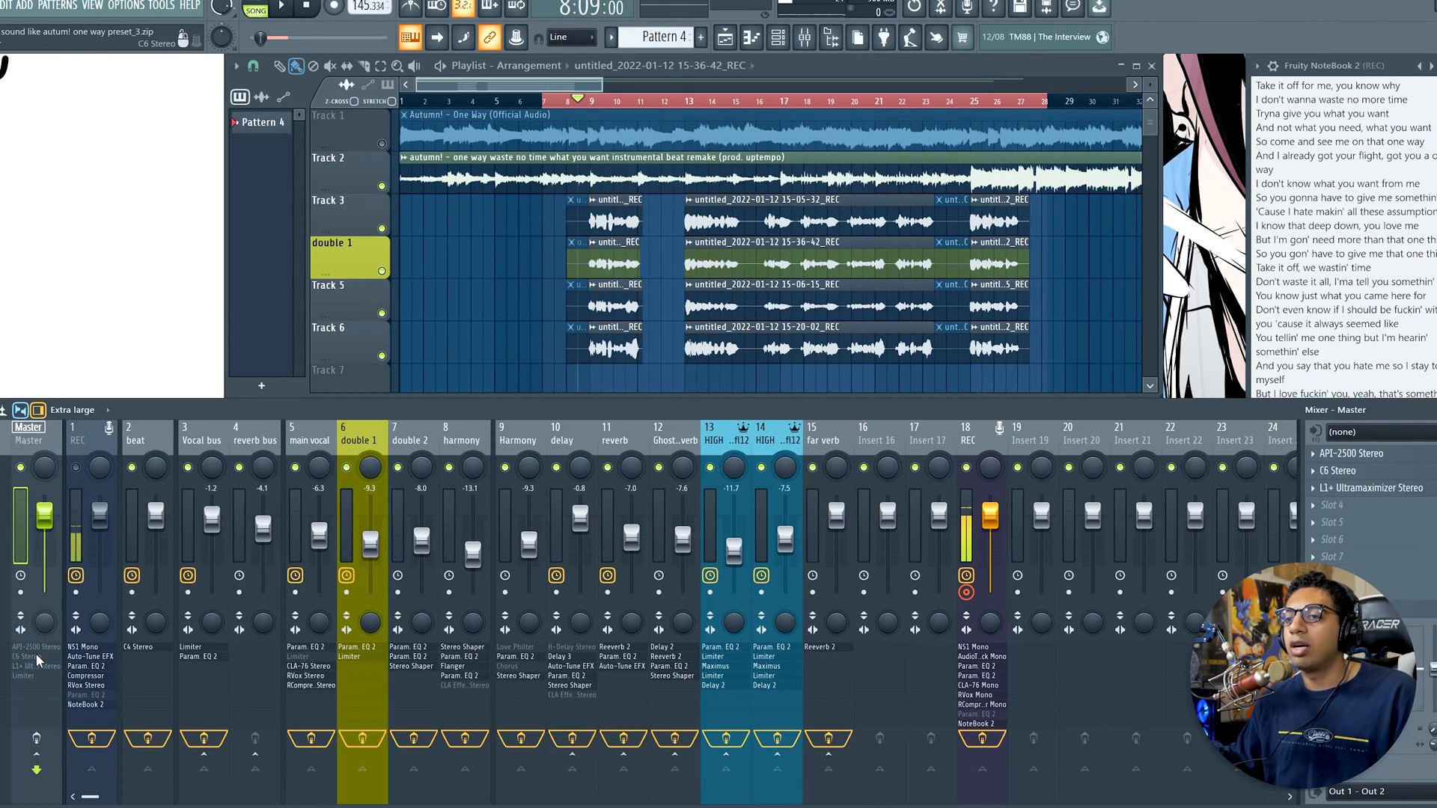
click(1351, 453)
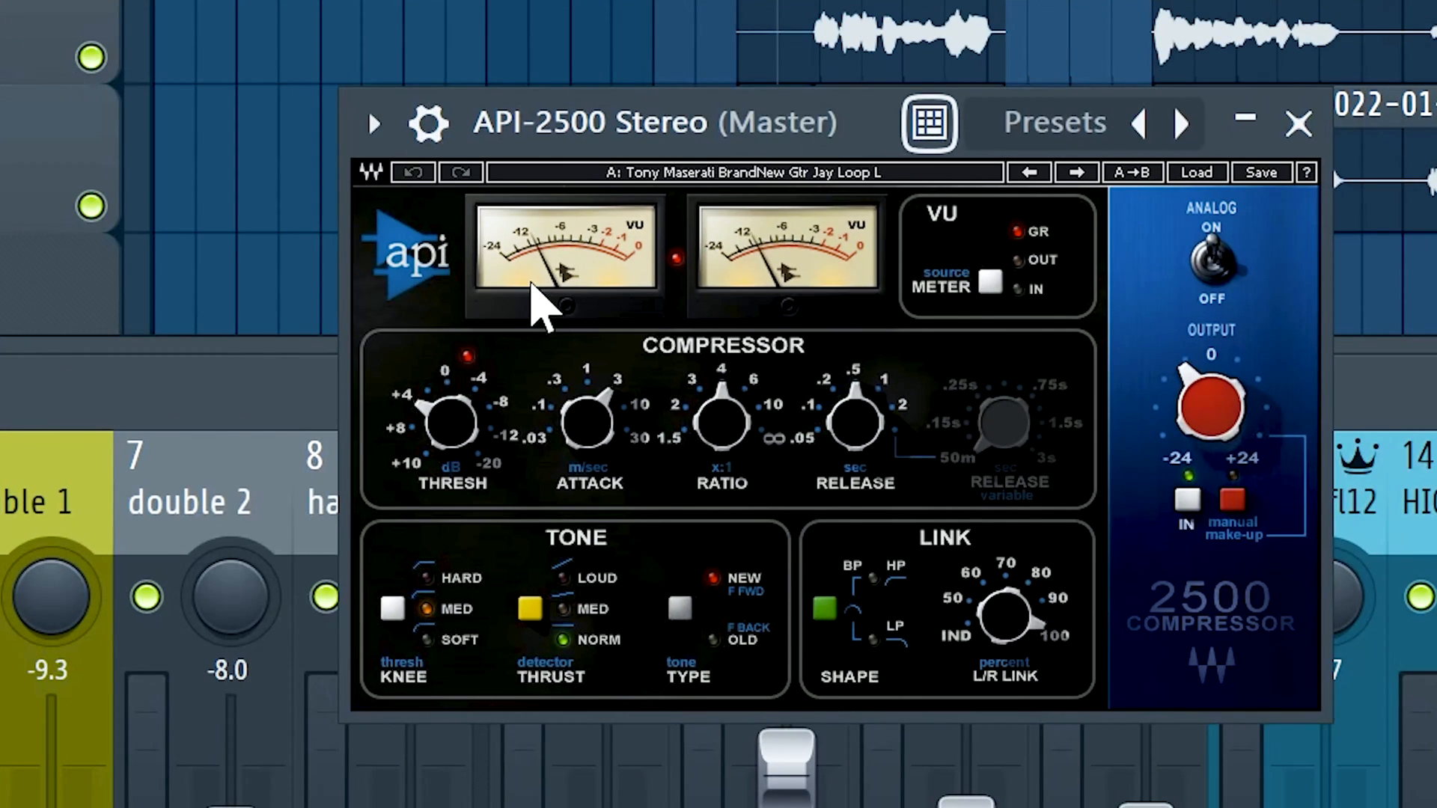
click(1197, 178)
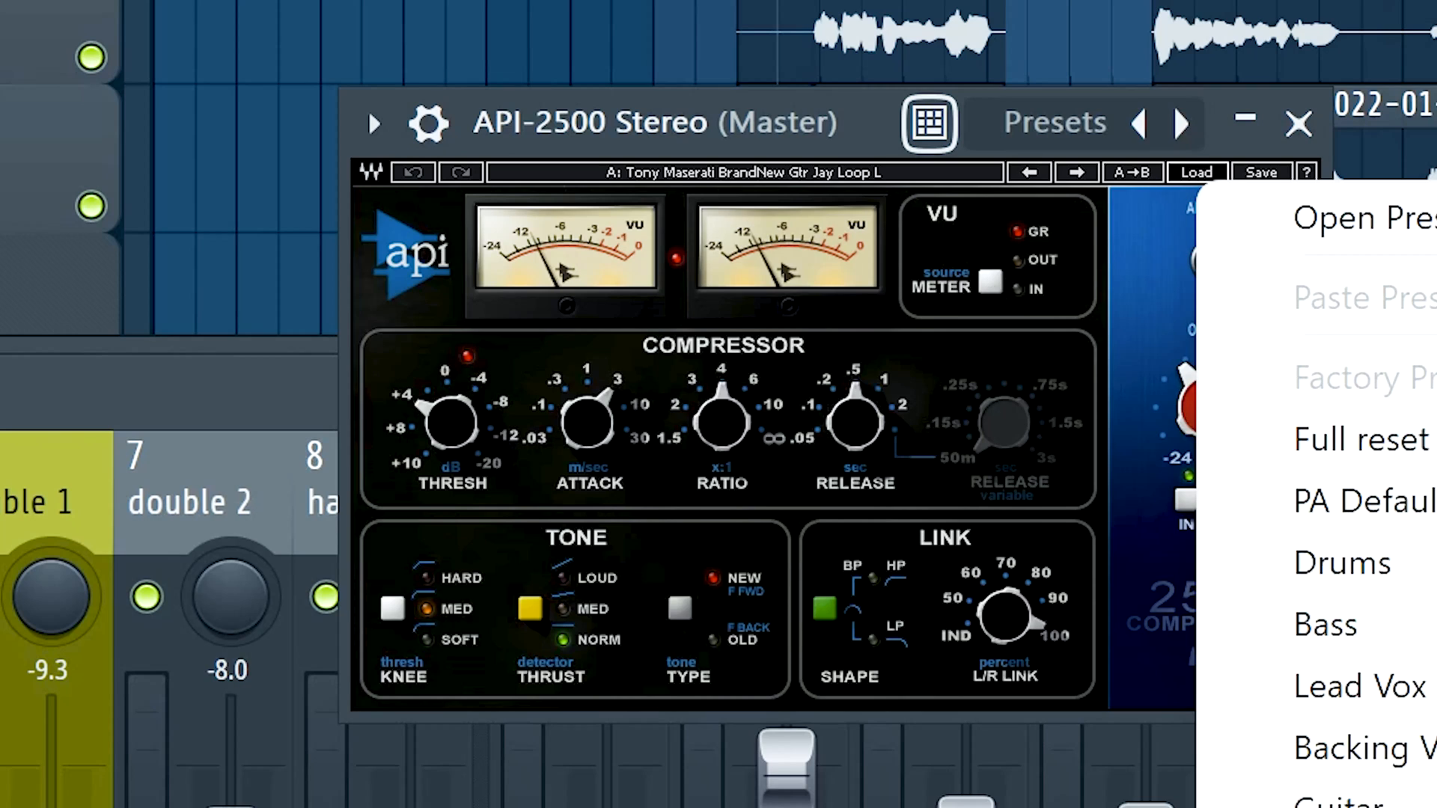